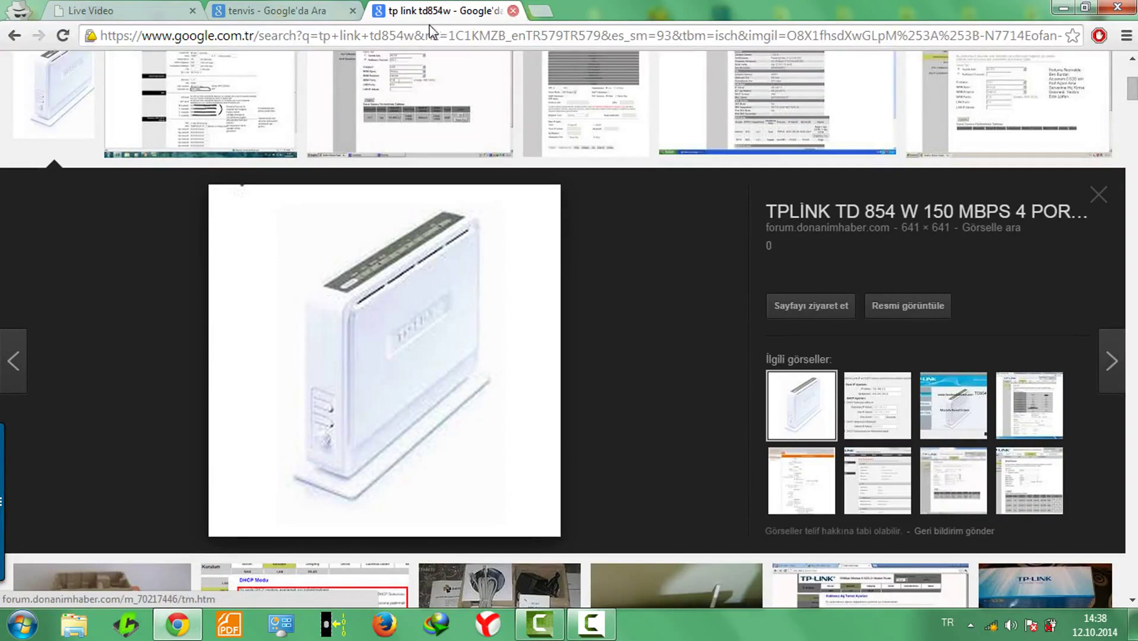
- Close the TP-Link image results and open the router's admin page at 192.168.1.1
{"action": "key", "text": "ctrl+w"}
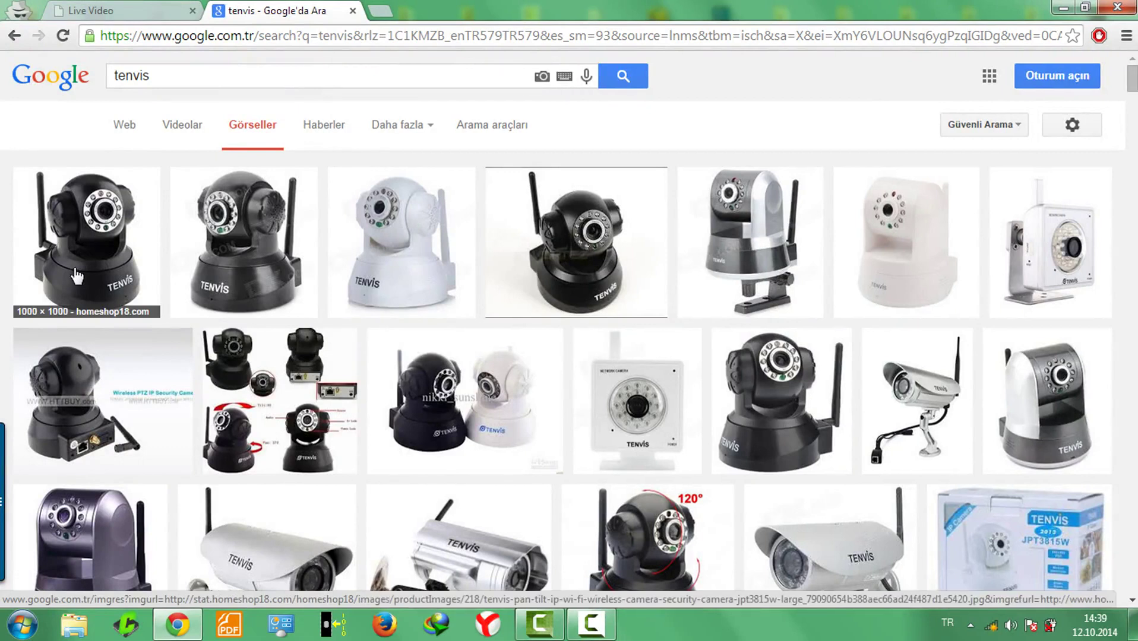
{"action": "left_click", "coordinate": [344, 37]}
{"action": "type", "text": "1"}
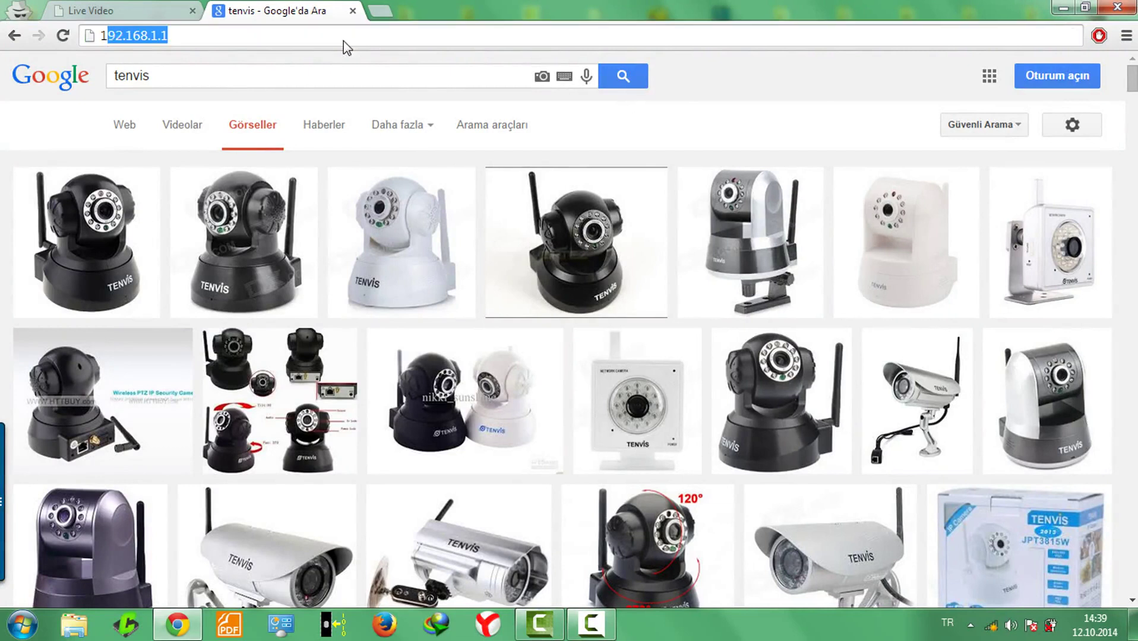
{"action": "type", "text": "92.168.1.1."}
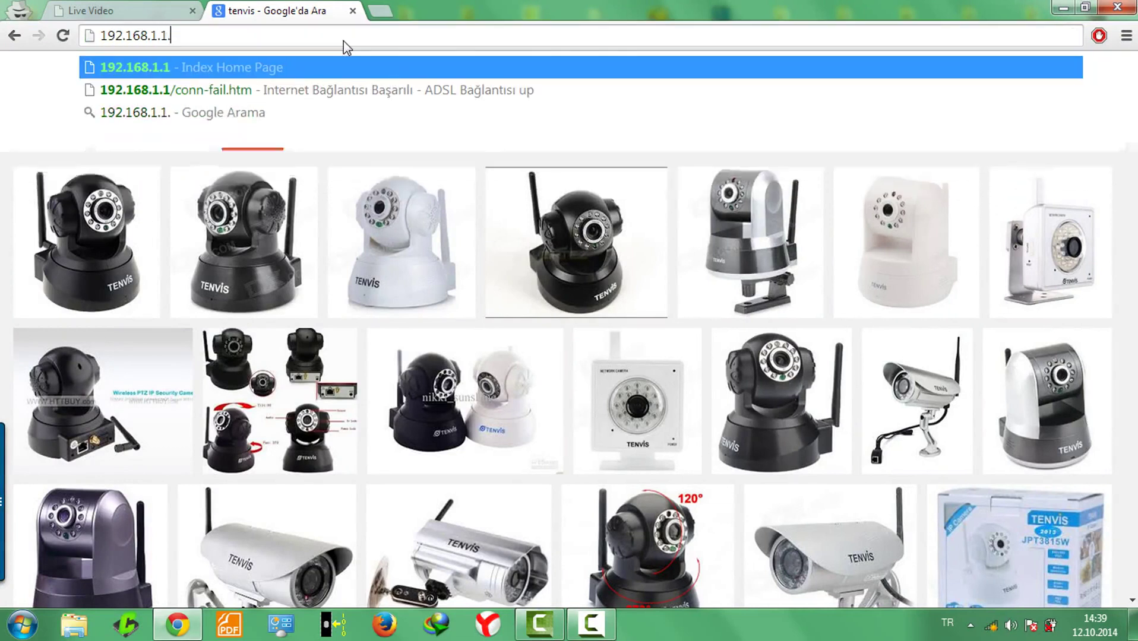
{"action": "key", "text": "Return"}
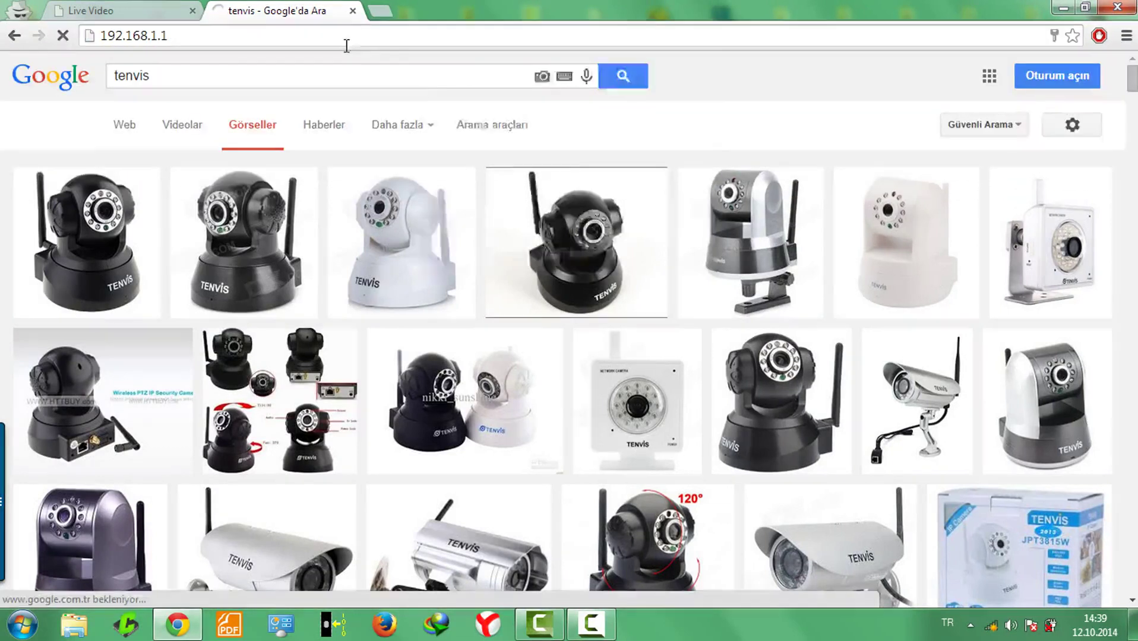
{"action": "left_click", "coordinate": [599, 240]}
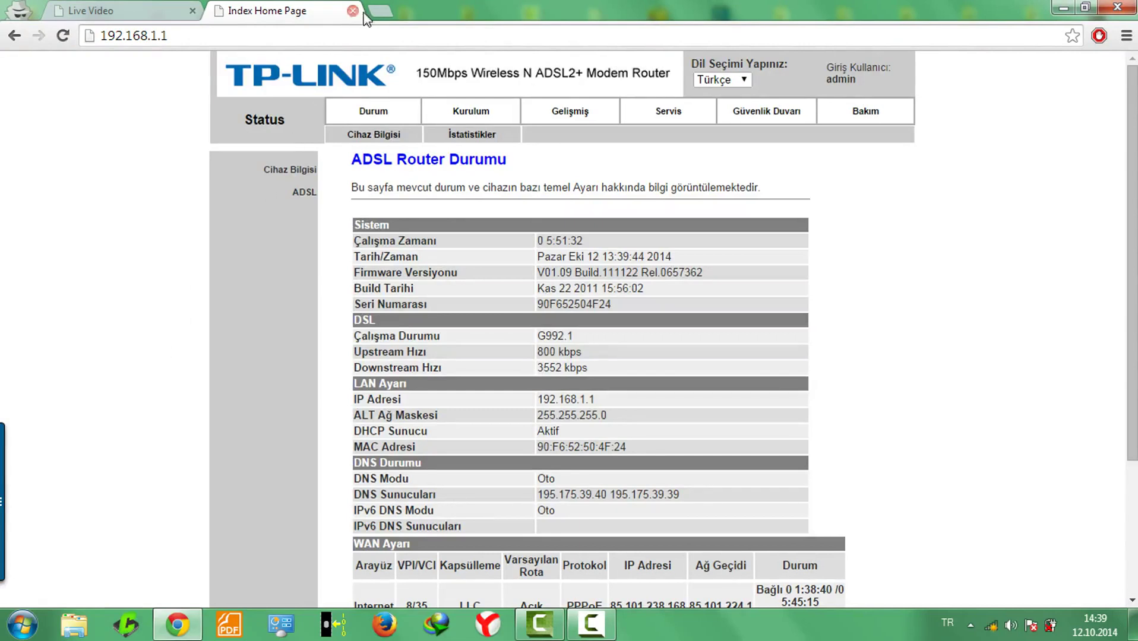
- Open 192.168.1.95:7777 in a new tab, close the old Live Video page, and enter the camera's Non-IE Web Browsers (MJPEG) view
{"action": "left_click", "coordinate": [381, 13]}
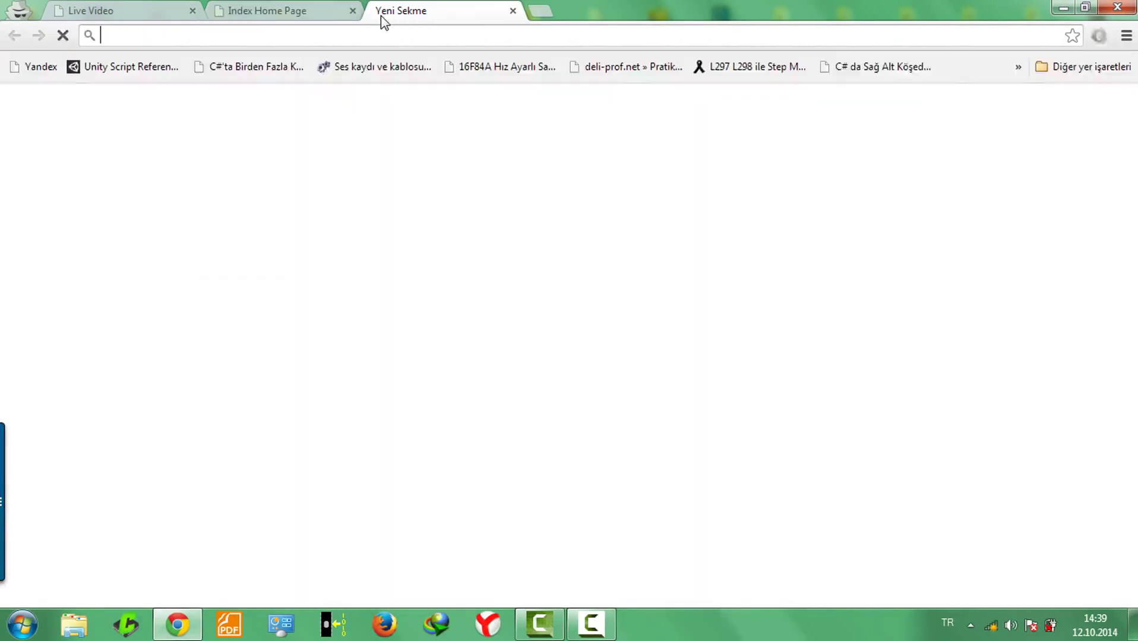
{"action": "type", "text": "192.16.8"}
{"action": "key", "text": "BackSpace"}
{"action": "key", "text": "BackSpace"}
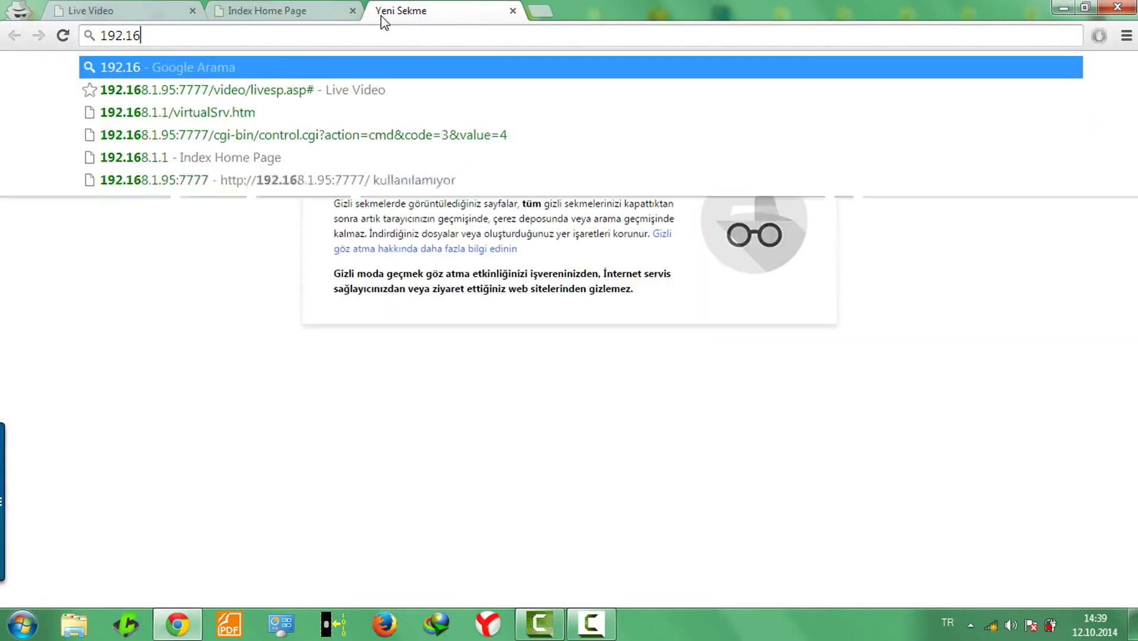
{"action": "type", "text": "8.1.95:7777"}
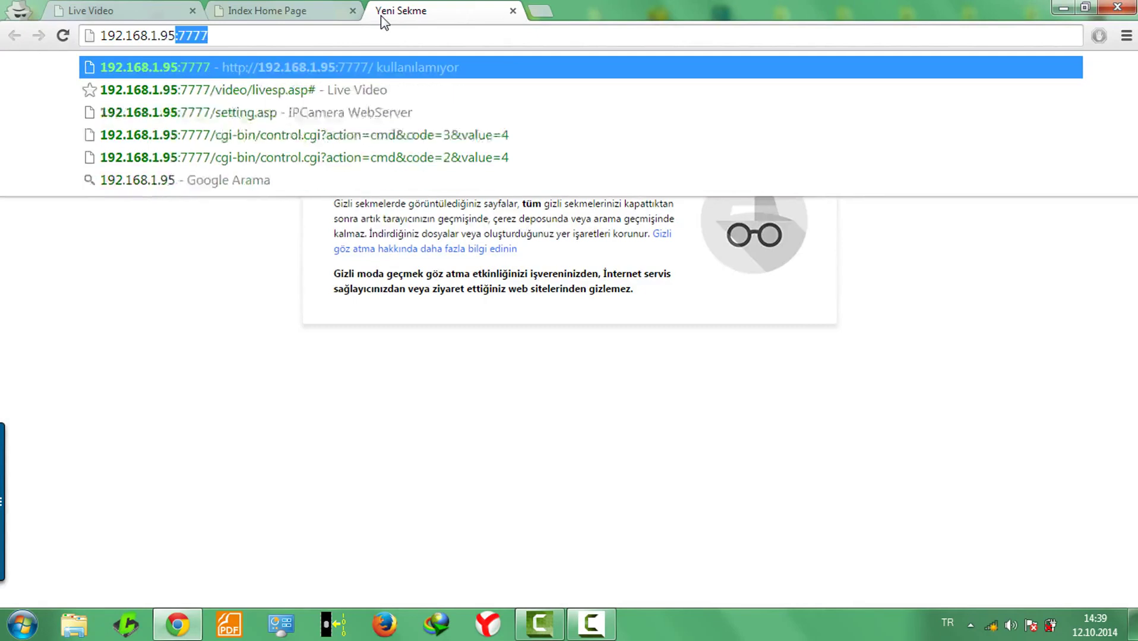
{"action": "key", "text": "Return"}
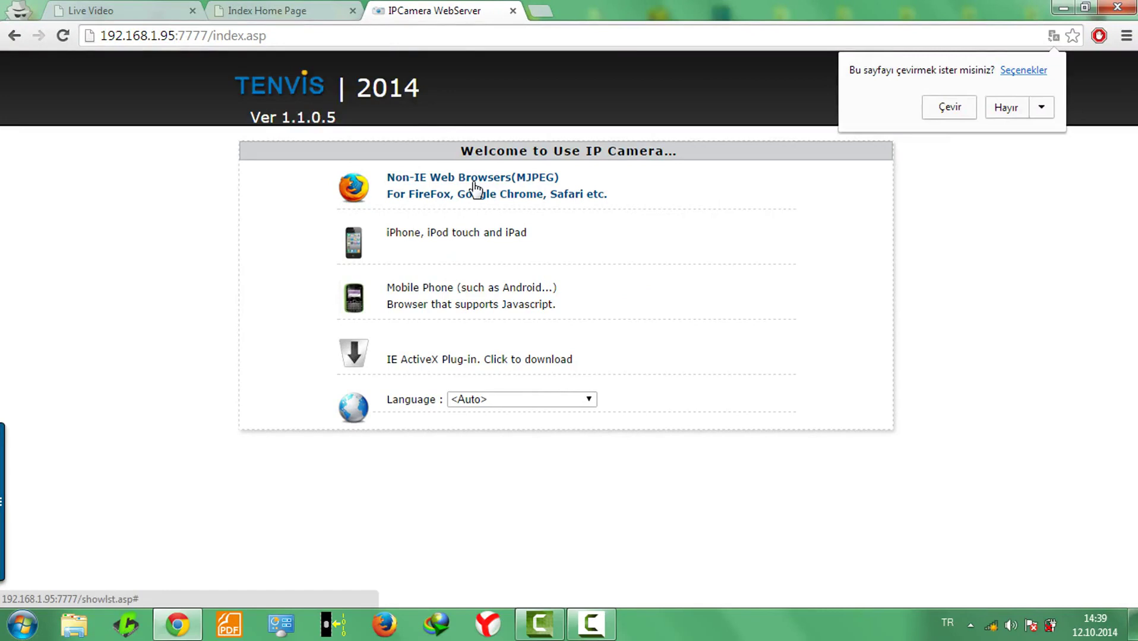
{"action": "left_click", "coordinate": [193, 10]}
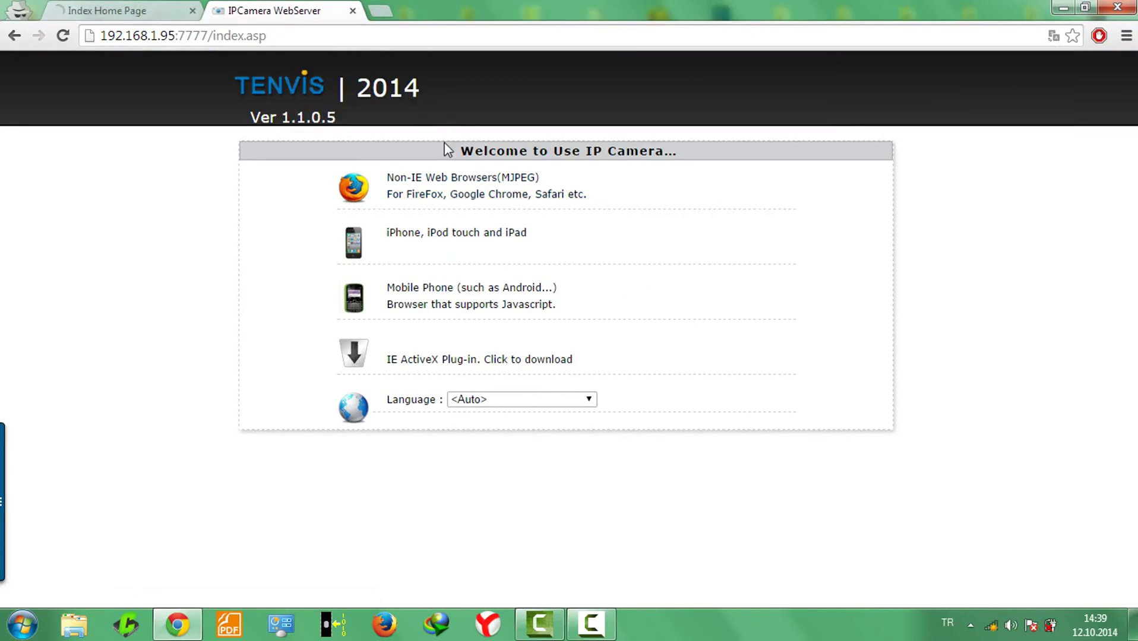
{"action": "left_click", "coordinate": [445, 189]}
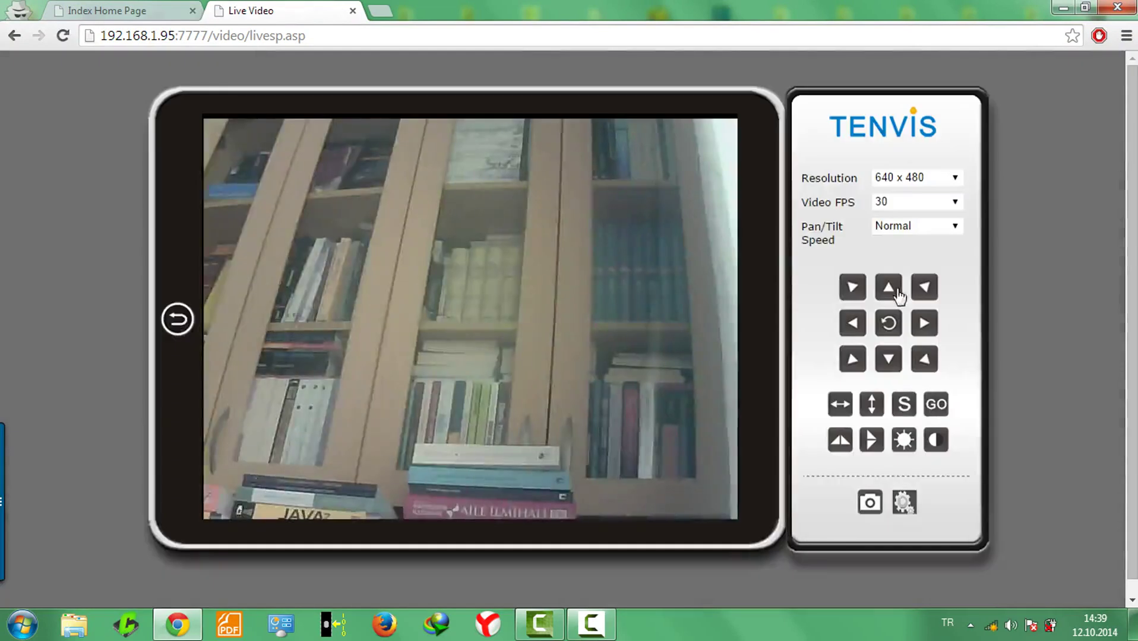
- Test the camera's movement by tilting it up, panning it right, and tilting it down
{"action": "left_click", "coordinate": [889, 288]}
{"action": "left_click", "coordinate": [924, 322]}
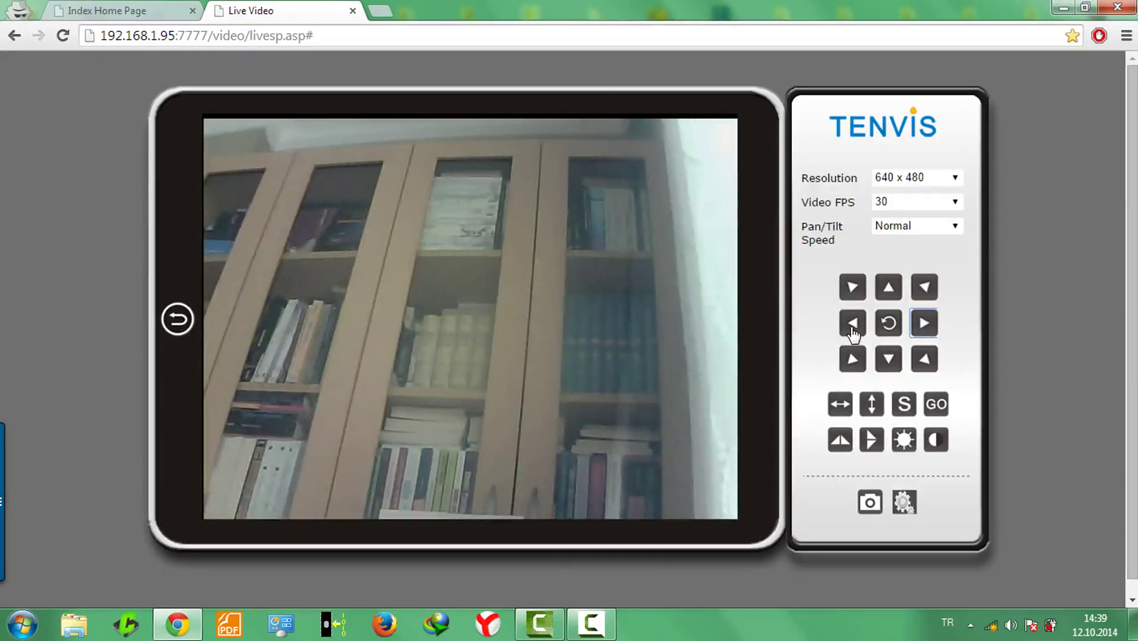
{"action": "left_click", "coordinate": [888, 360]}
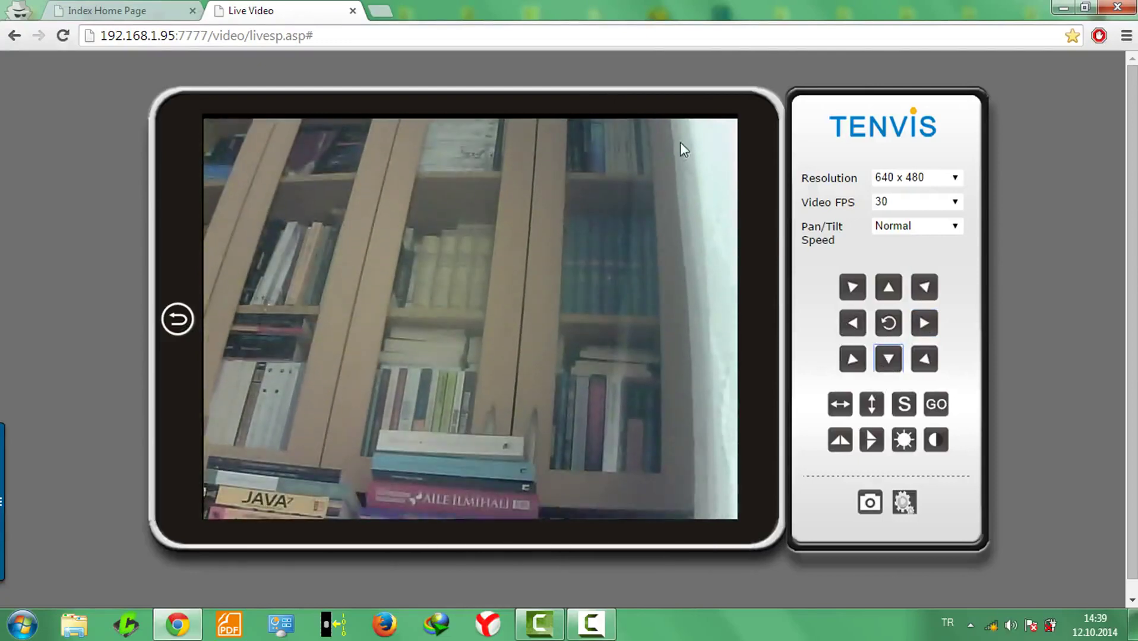
- Return to the router's admin page and check the computer's wireless network connection
{"action": "left_click", "coordinate": [166, 7]}
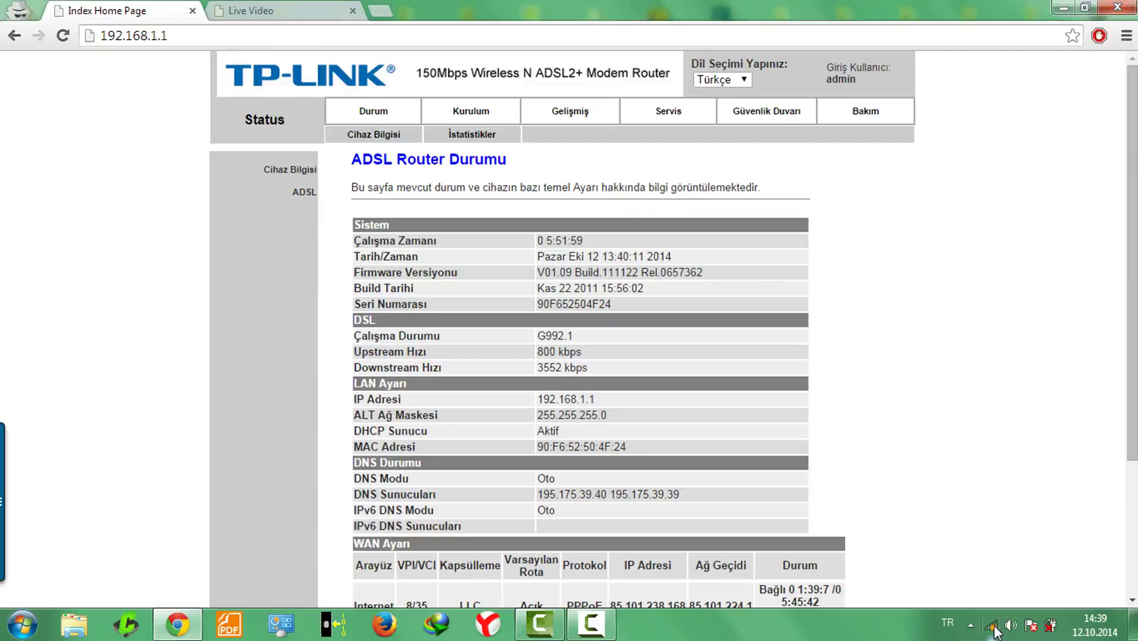
{"action": "left_click", "coordinate": [993, 626]}
{"action": "mouse_move", "coordinate": [1001, 448]}
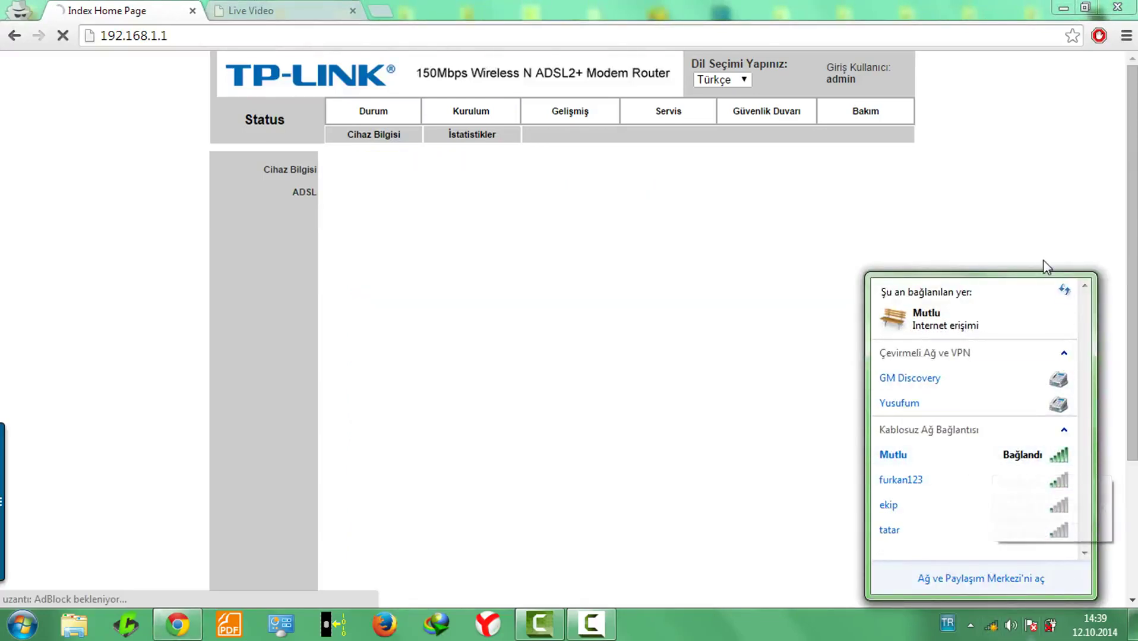
{"action": "left_click", "coordinate": [831, 237]}
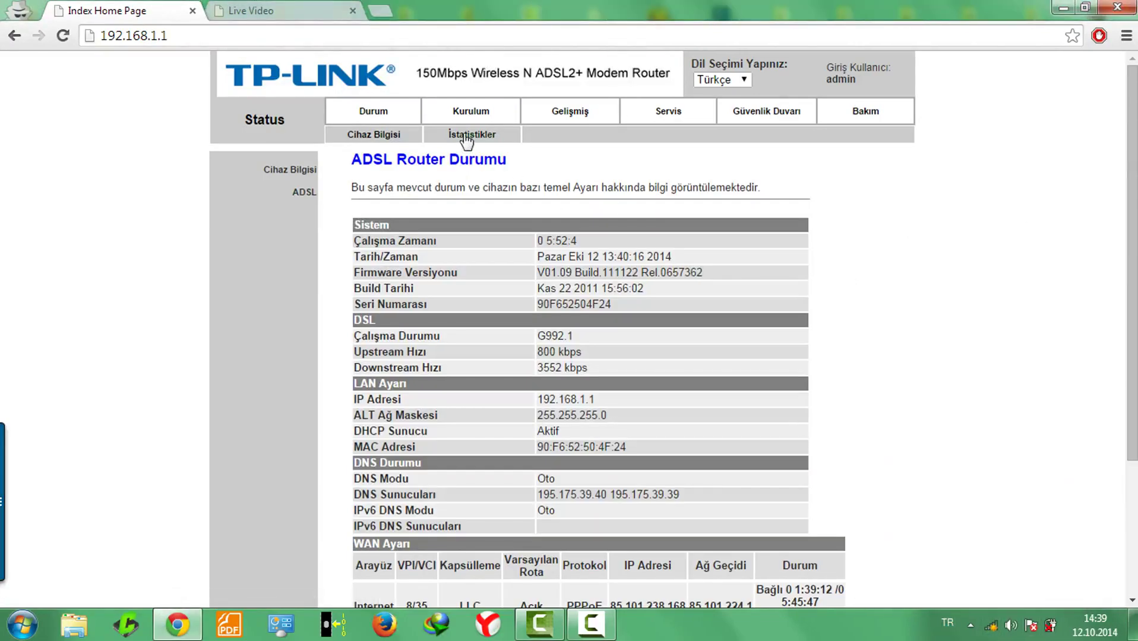
- Open the router's Sanal Sunucu settings under advanced NAT and delete the existing IPKamera forwarding rule
{"action": "left_click", "coordinate": [547, 116]}
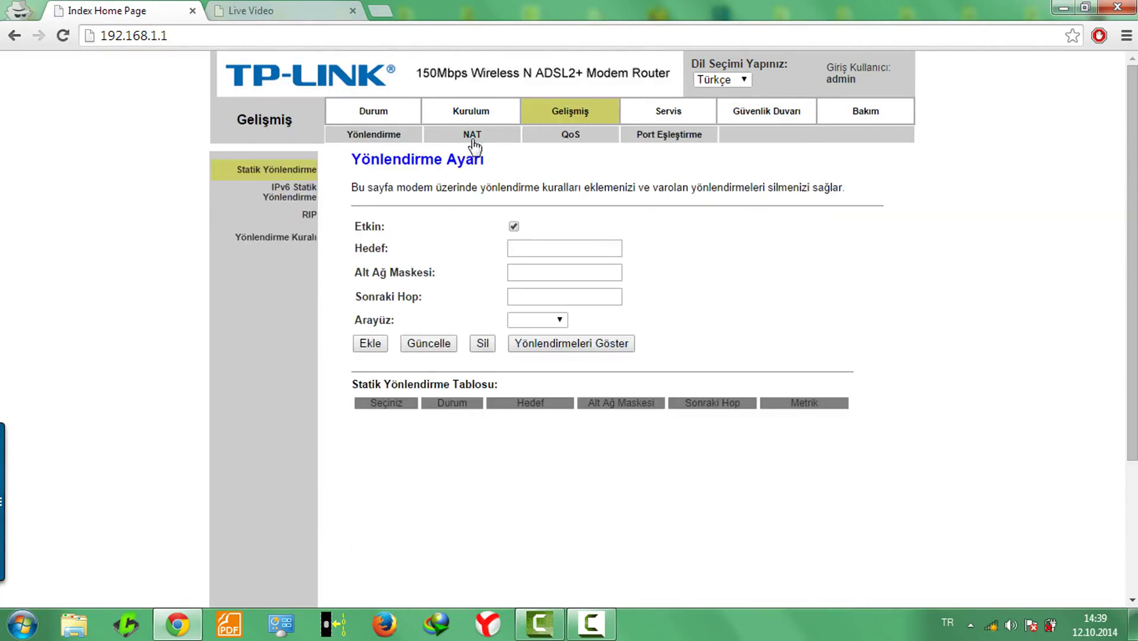
{"action": "left_click", "coordinate": [472, 138]}
{"action": "left_click", "coordinate": [309, 193]}
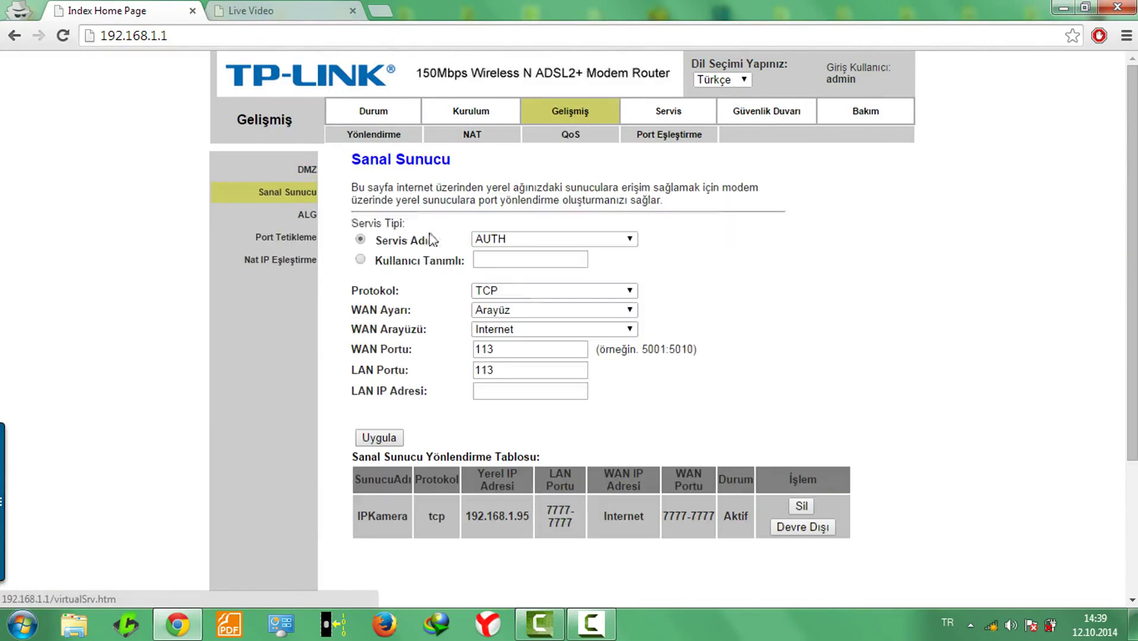
{"action": "left_click", "coordinate": [790, 512]}
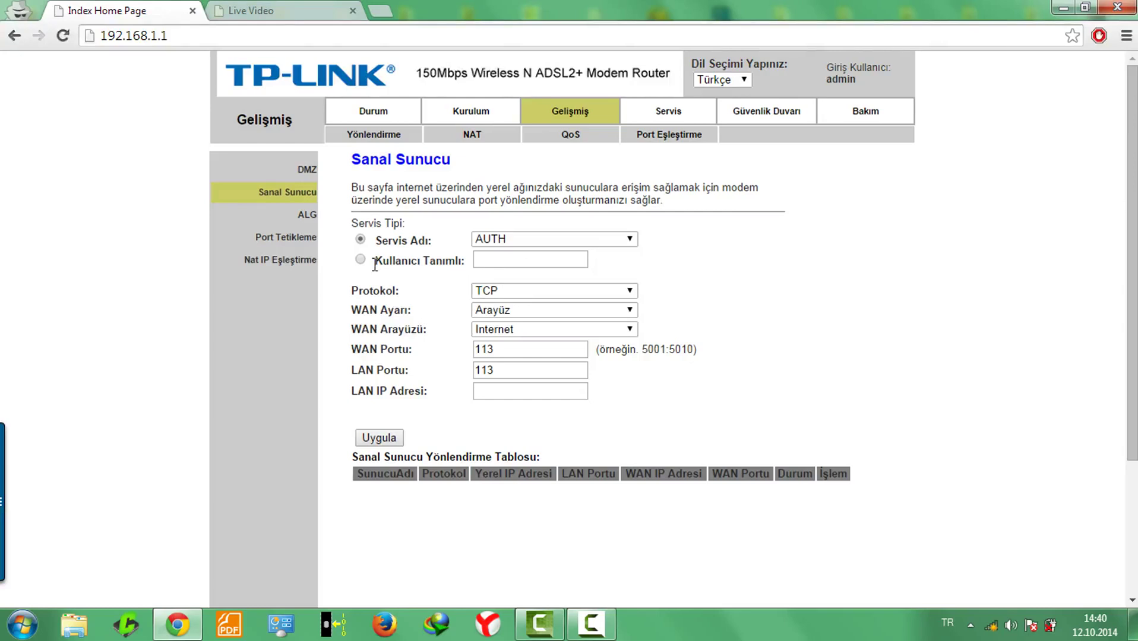
- Look up the port in the camera's address and set both the WAN and LAN ports to 7777
{"action": "double_click", "coordinate": [501, 346]}
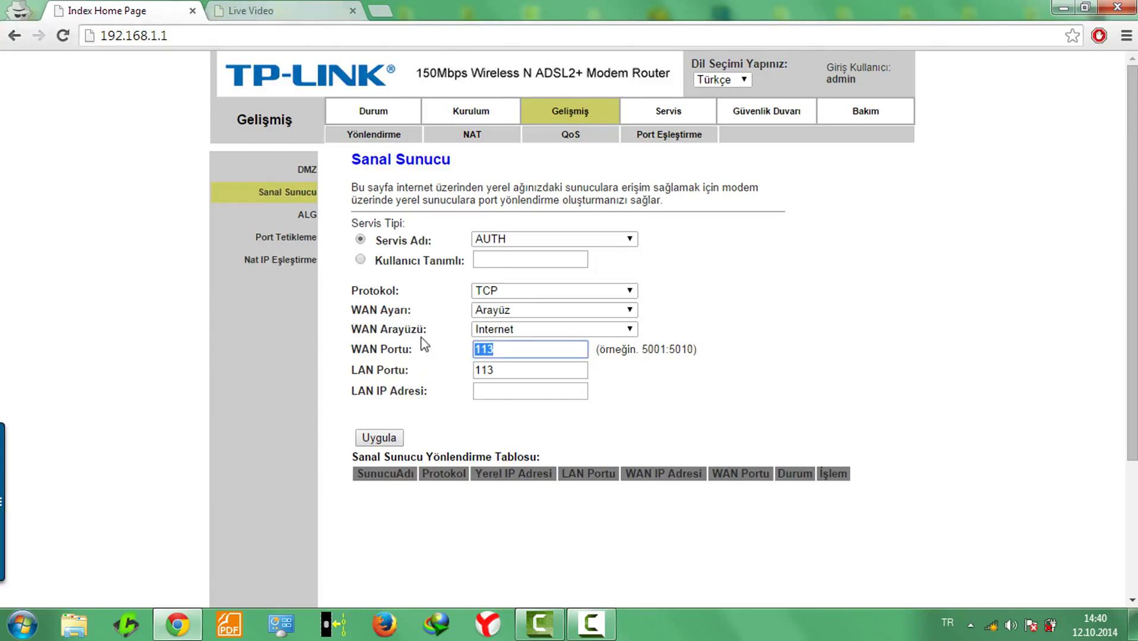
{"action": "key", "text": "ctrl+Tab"}
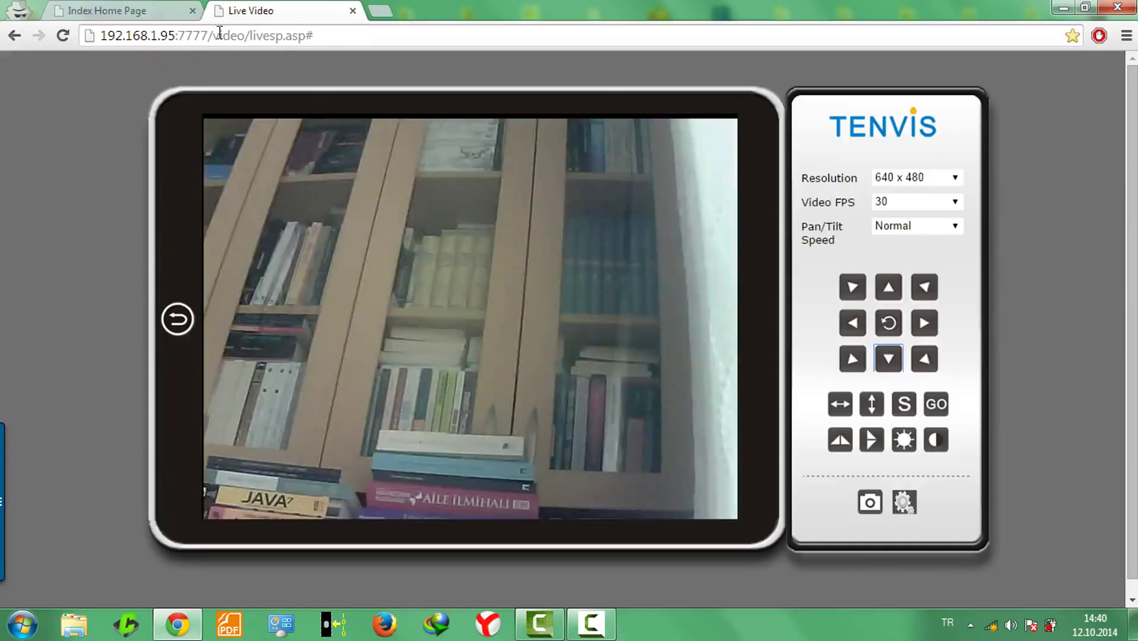
{"action": "left_click_drag", "start_coordinate": [208, 36], "coordinate": [178, 36]}
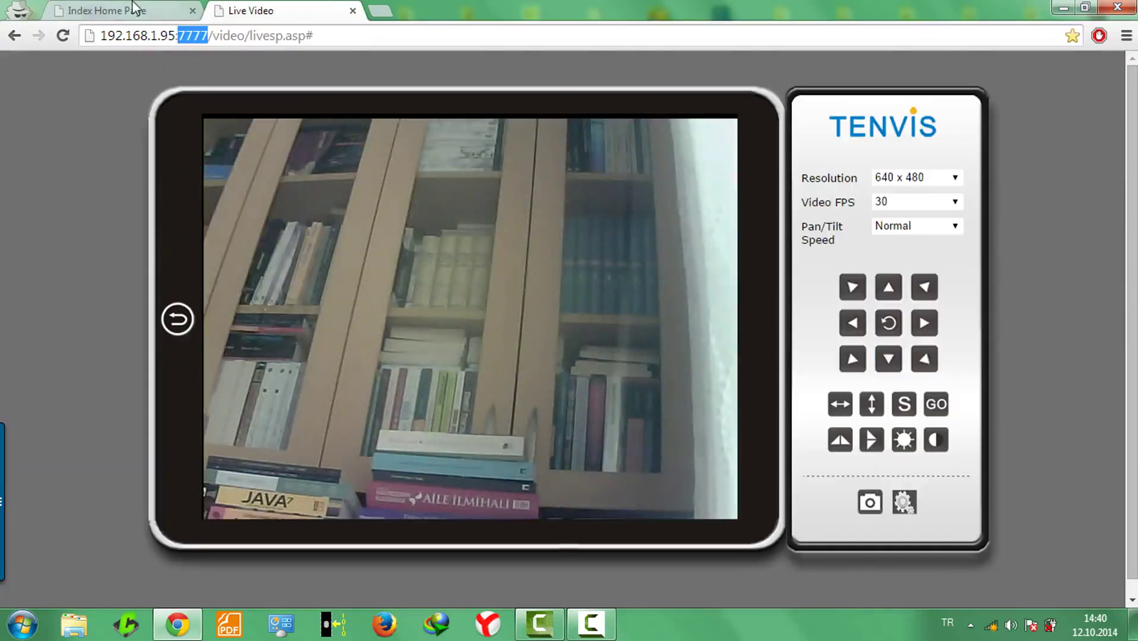
{"action": "key", "text": "ctrl+Tab"}
{"action": "type", "text": "777"}
{"action": "left_click", "coordinate": [512, 373]}
{"action": "key", "text": "Tab"}
{"action": "type", "text": "77"}
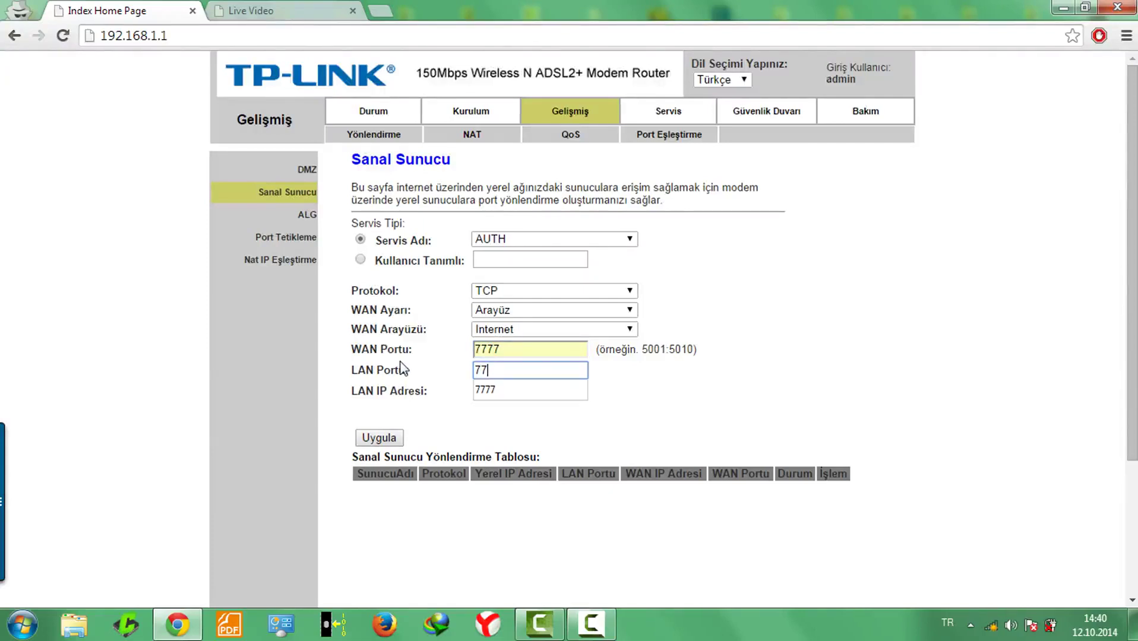
{"action": "left_click", "coordinate": [495, 390]}
- Look up the camera's local address and set the LAN IP address to 192.168.1.95
{"action": "left_click", "coordinate": [497, 391]}
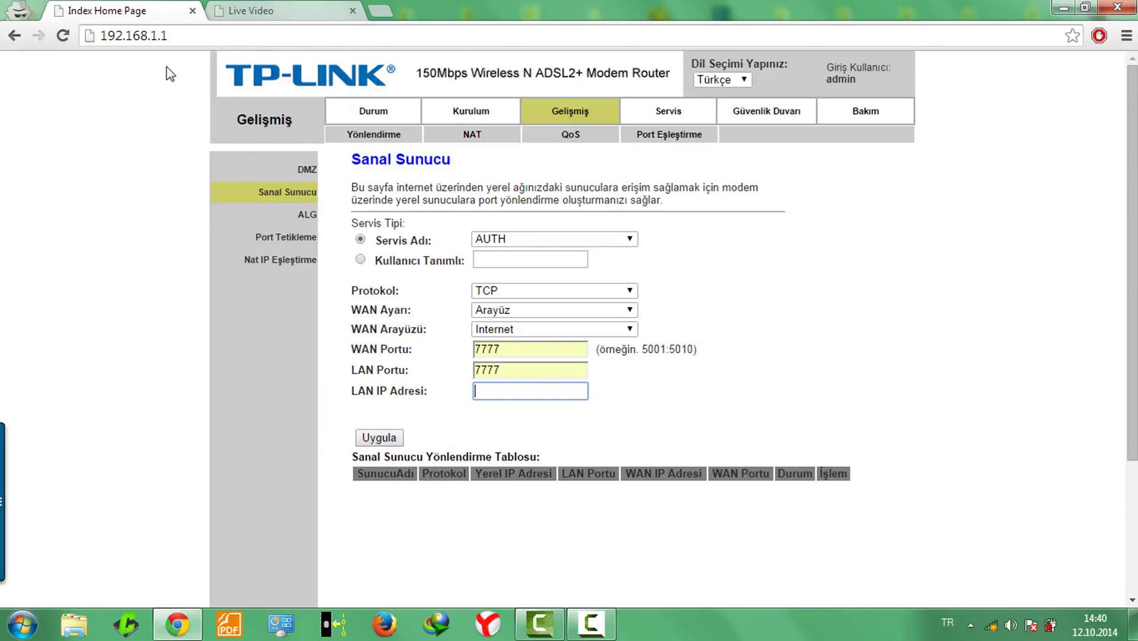
{"action": "key", "text": "ctrl+Tab"}
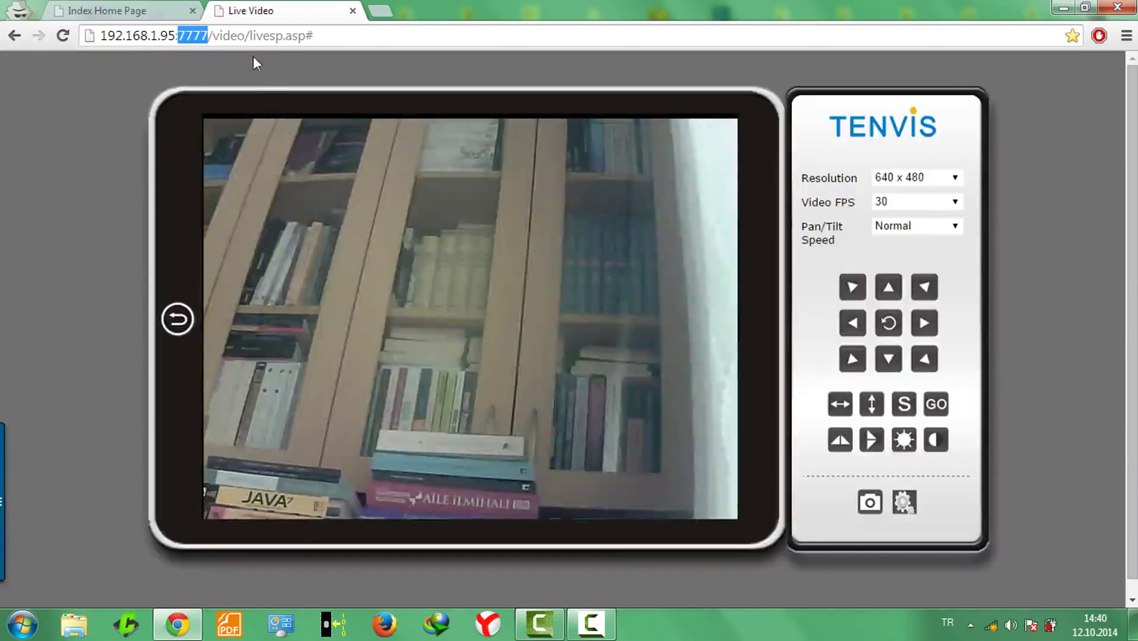
{"action": "left_click_drag", "start_coordinate": [160, 40], "coordinate": [102, 35]}
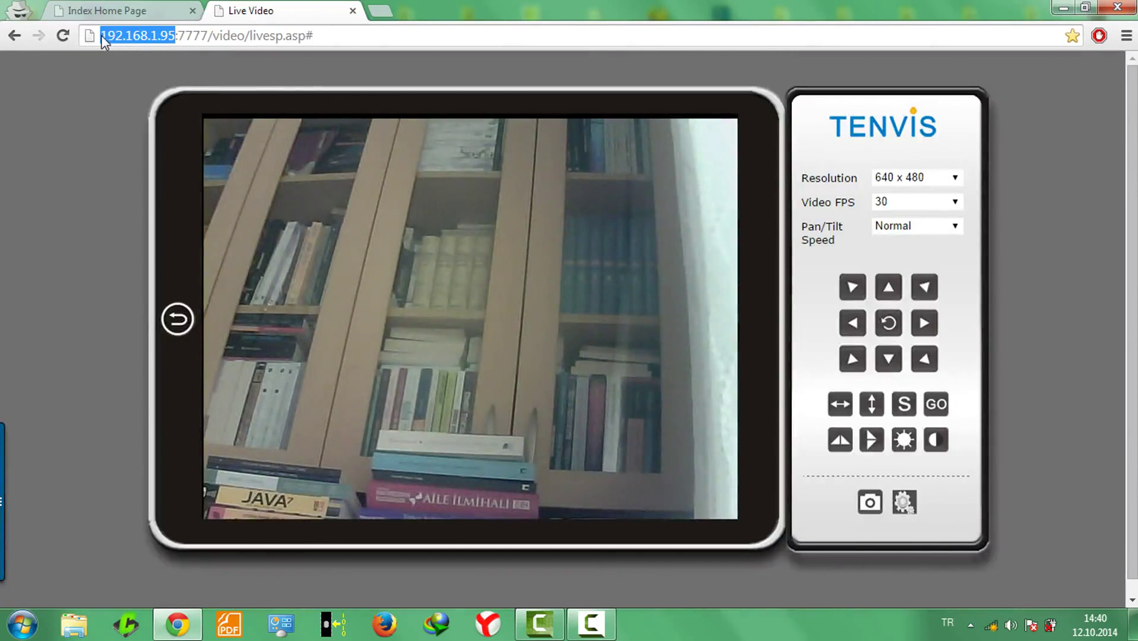
{"action": "left_click", "coordinate": [149, 9]}
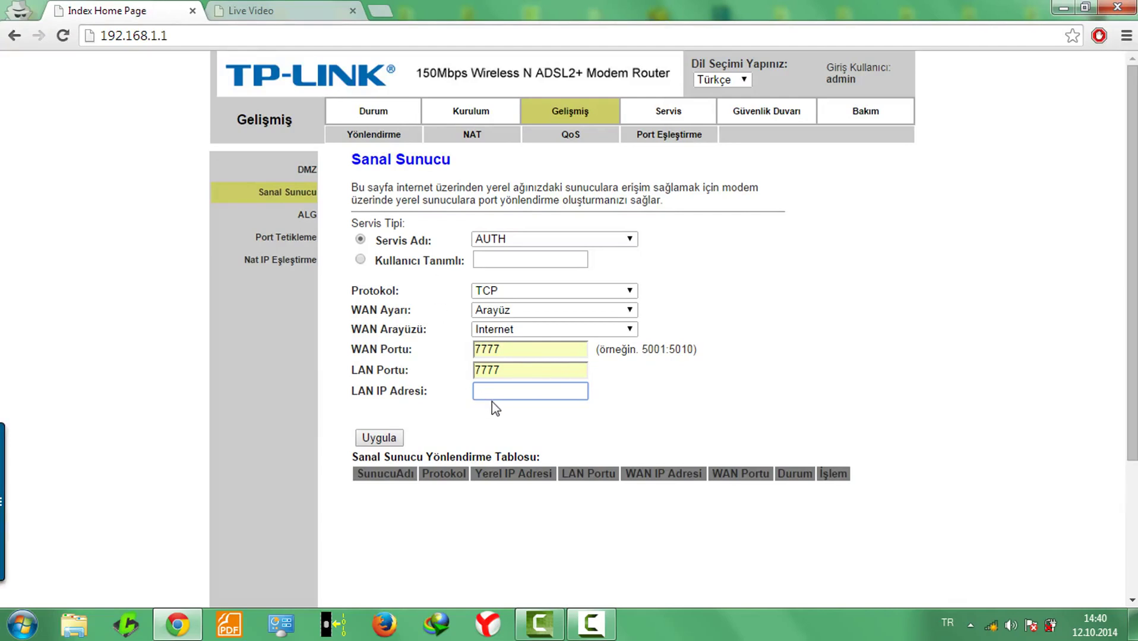
{"action": "type", "text": "192"}
{"action": "key", "text": "Down"}
{"action": "key", "text": "Down"}
{"action": "key", "text": "Return"}
- Switch the service type to Kullanıcı Tanımlı, name it IP Kamera, and try to apply the forwarding rule
{"action": "left_click", "coordinate": [360, 259]}
{"action": "left_click", "coordinate": [536, 264]}
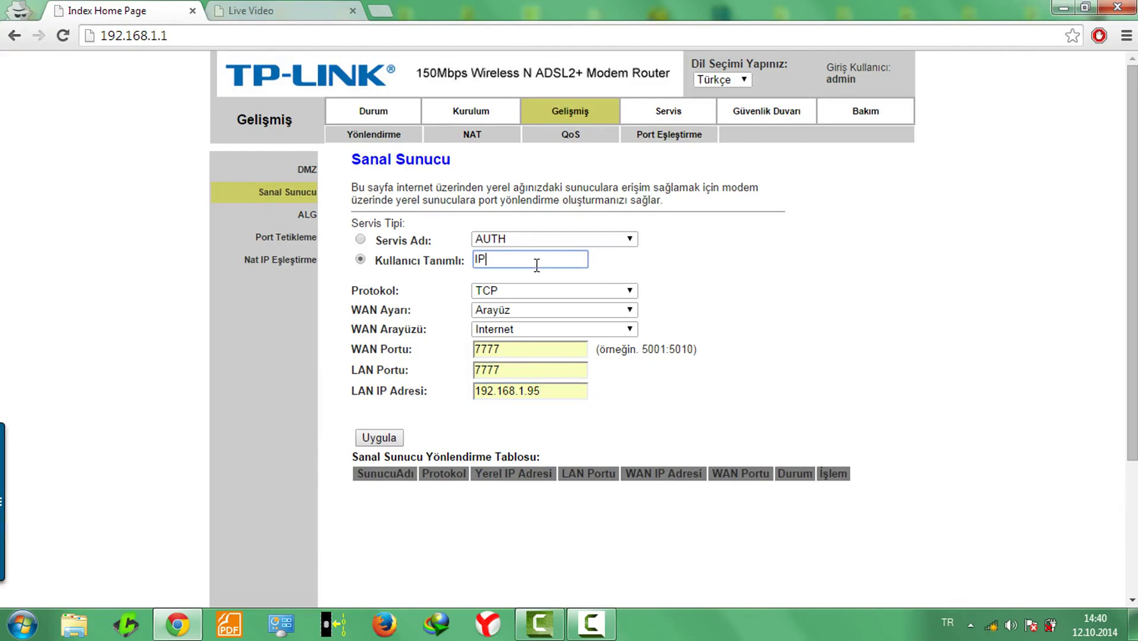
{"action": "type", "text": "IP Kamera"}
{"action": "left_click", "coordinate": [400, 439]}
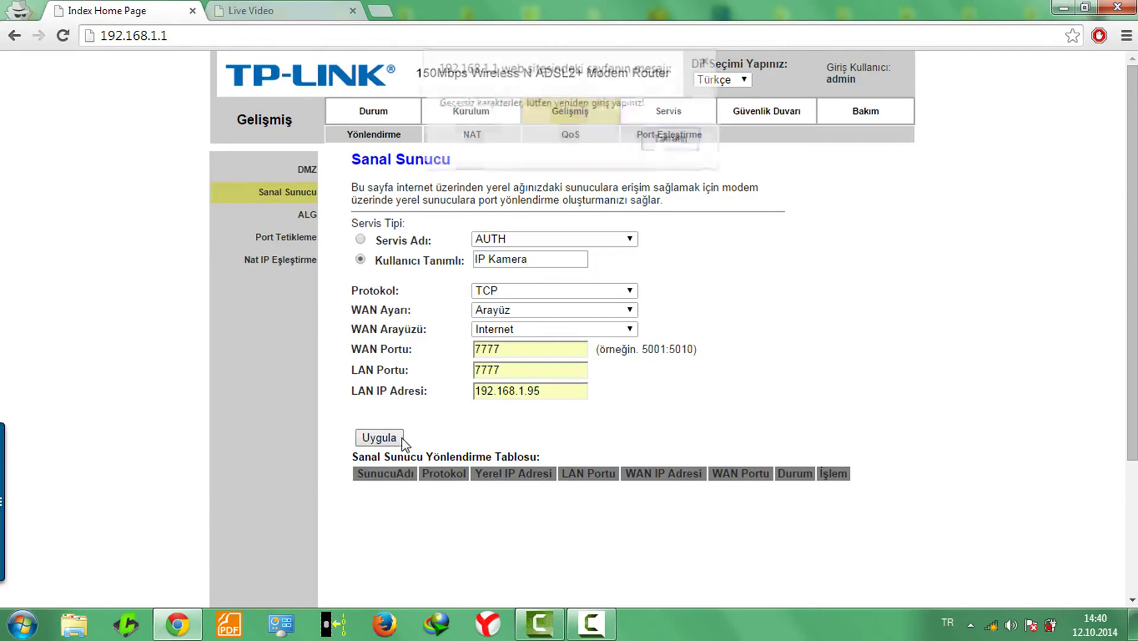
{"action": "left_click", "coordinate": [670, 143]}
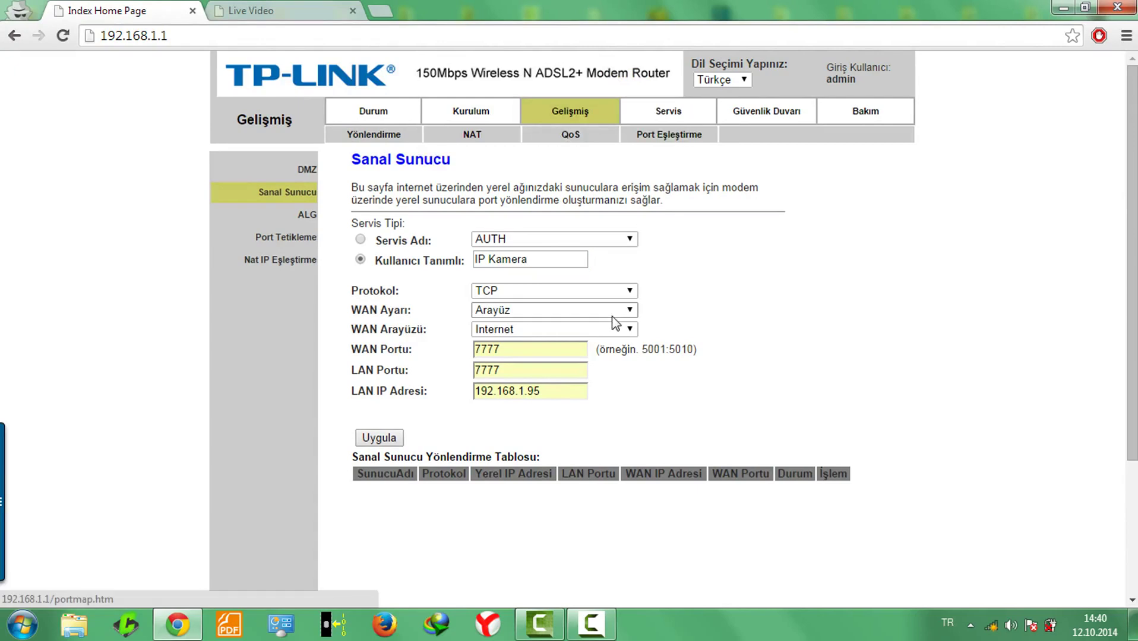
{"action": "left_click", "coordinate": [395, 440]}
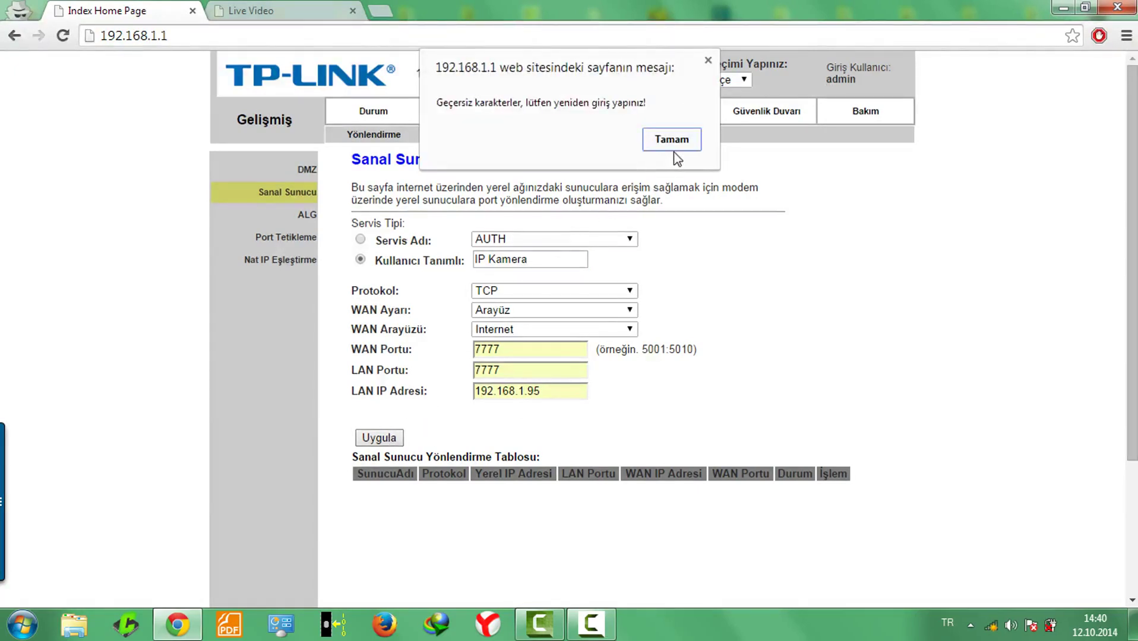
{"action": "left_click", "coordinate": [672, 140]}
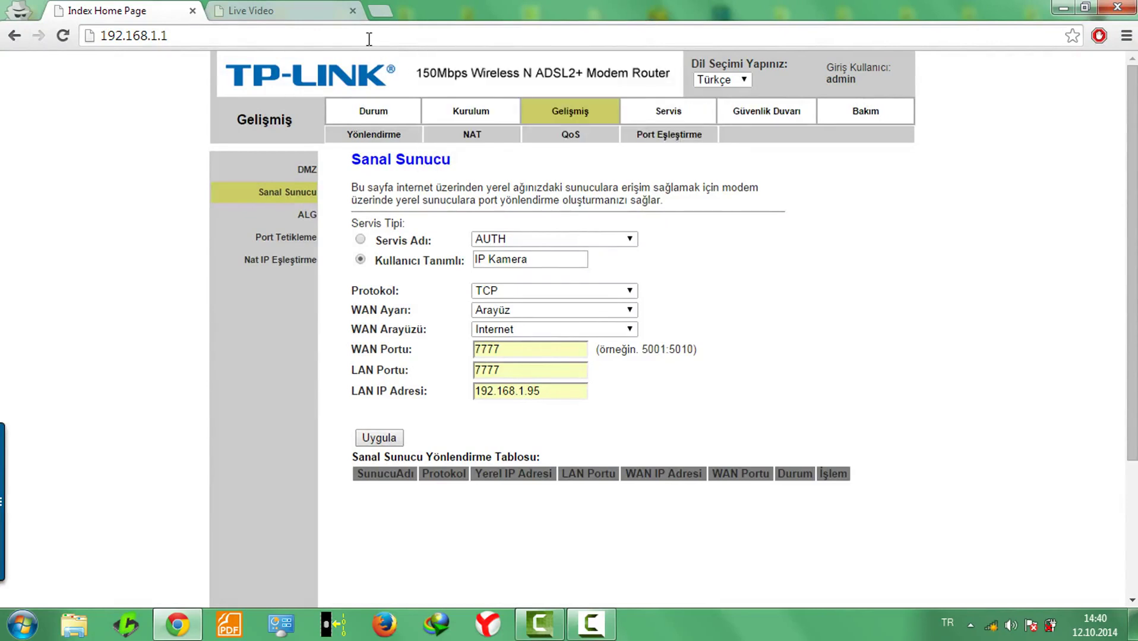
- Reload the router's admin page at 192.168.1.1 and reopen the Sanal Sunucu form under NAT
{"action": "left_click", "coordinate": [369, 38]}
{"action": "key", "text": "Return"}
{"action": "left_click", "coordinate": [569, 114]}
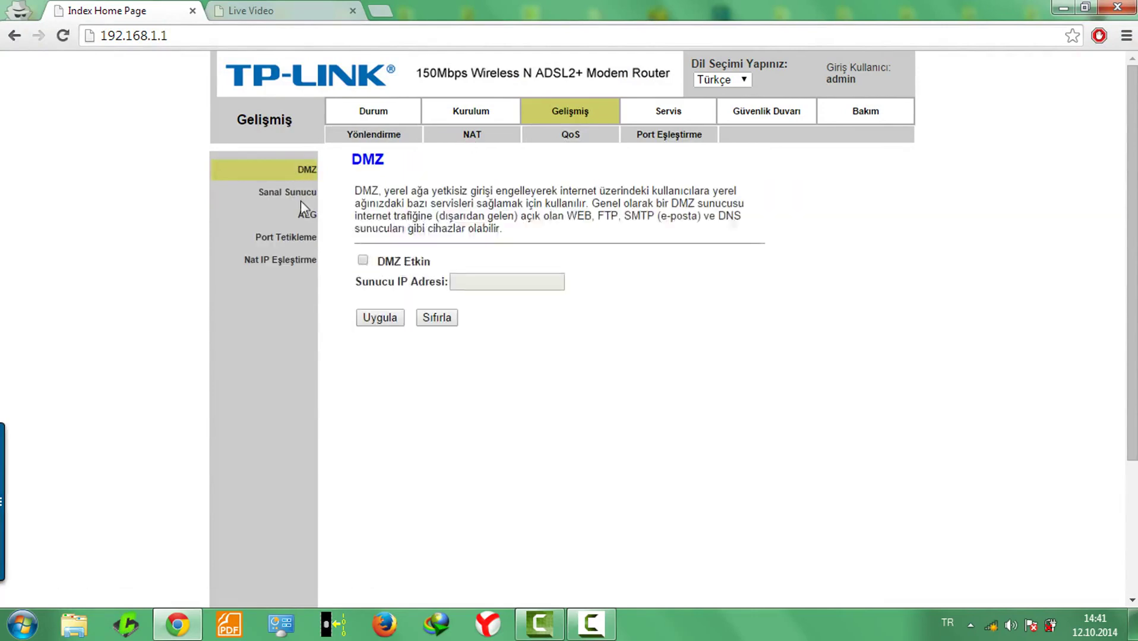
{"action": "left_click", "coordinate": [301, 196]}
- Select the Kullanıcı Tanımlı service type and name the service IP Kamera
{"action": "left_click", "coordinate": [360, 259]}
{"action": "left_click", "coordinate": [473, 261]}
{"action": "type", "text": "IP Kamera"}
- Enter 7777 as the WAN port and the LAN port of the IP Kamera service
{"action": "double_click", "coordinate": [534, 350]}
{"action": "type", "text": "777"}
{"action": "left_click", "coordinate": [518, 372]}
{"action": "double_click", "coordinate": [510, 371]}
{"action": "type", "text": "7"}
- Set the service's LAN IP address to 192.168.1.95 and apply the forwarding rule
{"action": "left_click", "coordinate": [510, 388]}
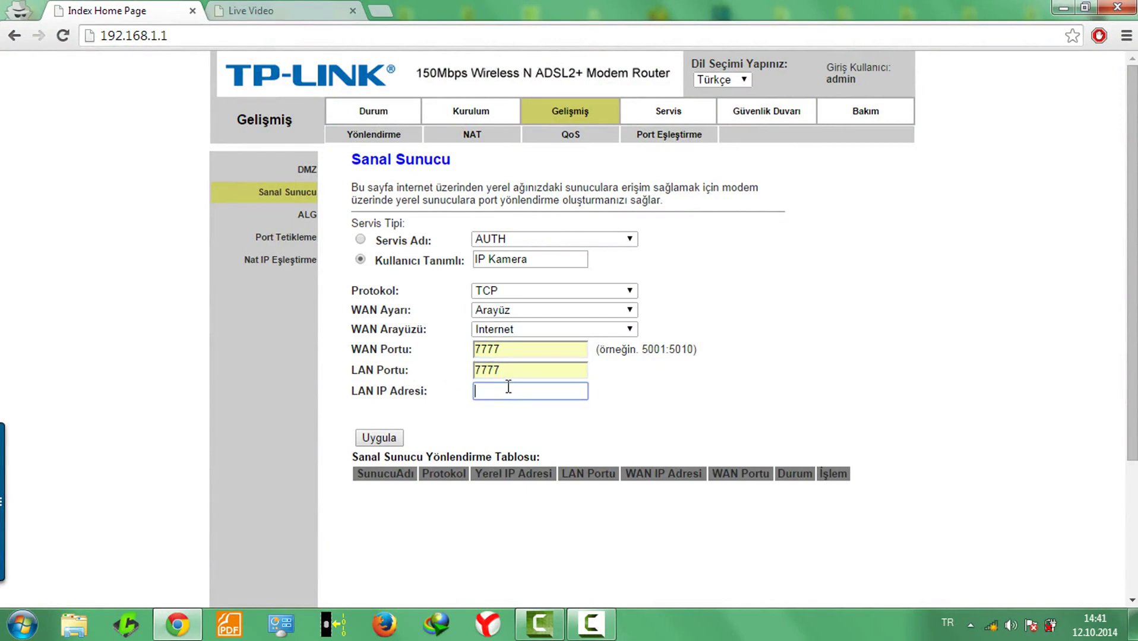
{"action": "type", "text": "192"}
{"action": "left_click", "coordinate": [501, 430]}
{"action": "left_click", "coordinate": [378, 438]}
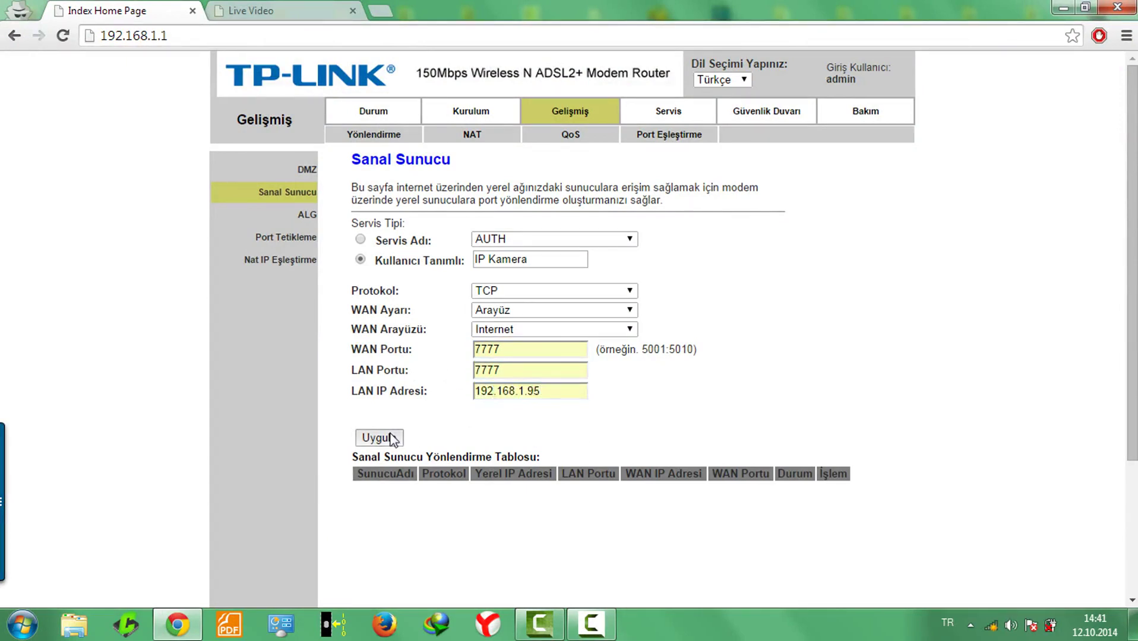
- Try again to apply the IP Kamera forwarding rule with Internet kept as the WAN interface
{"action": "left_click", "coordinate": [658, 140]}
{"action": "left_click", "coordinate": [574, 330]}
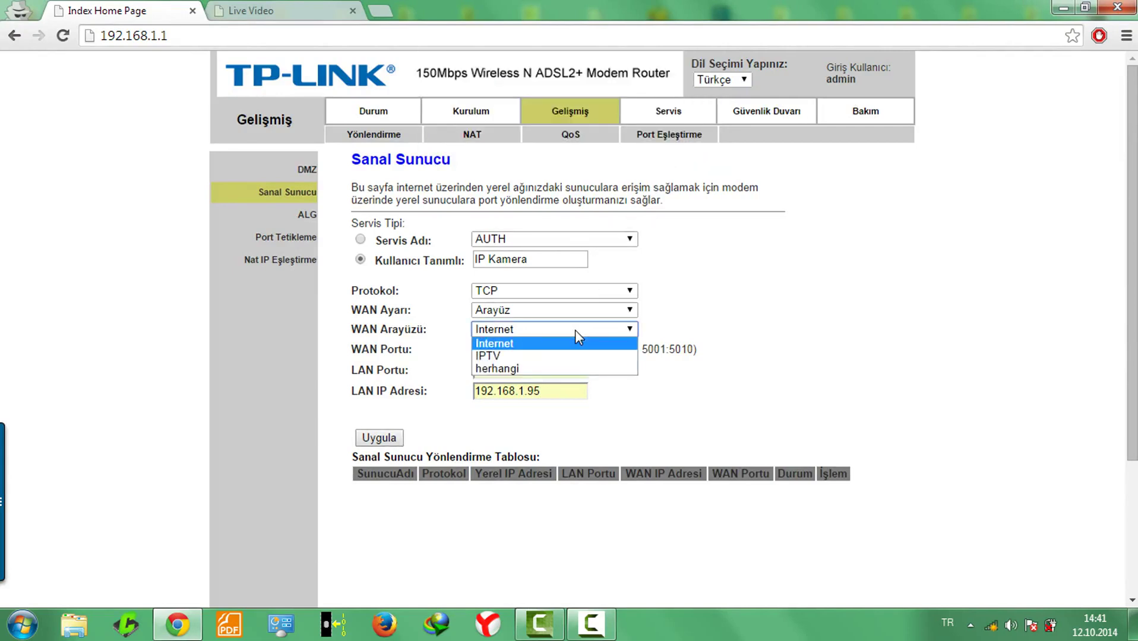
{"action": "left_click", "coordinate": [574, 330]}
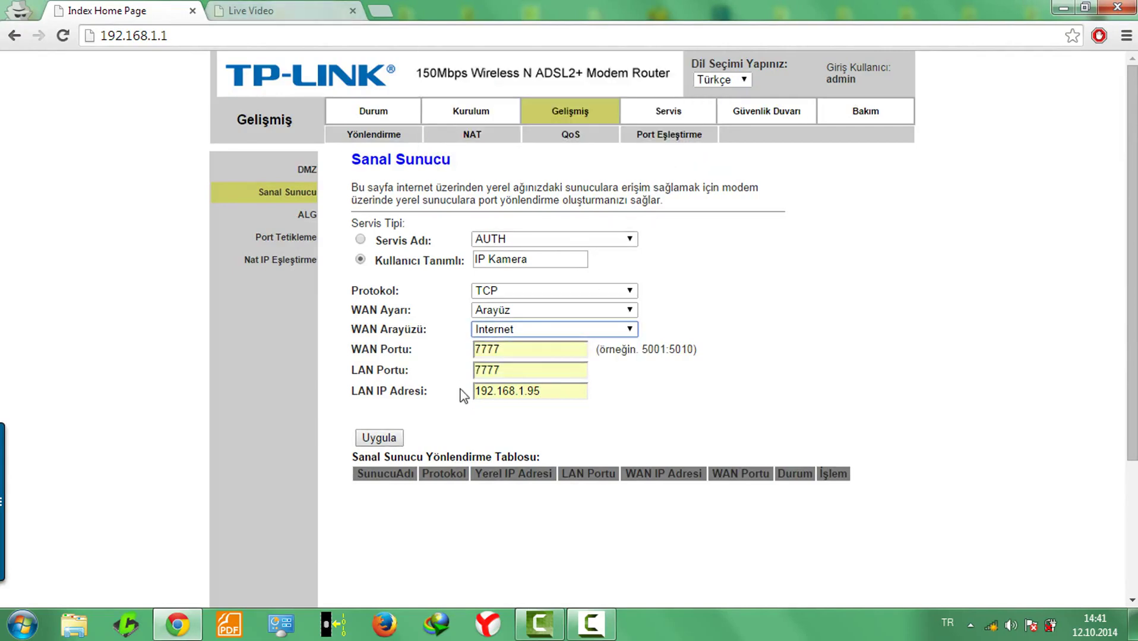
{"action": "left_click", "coordinate": [389, 441]}
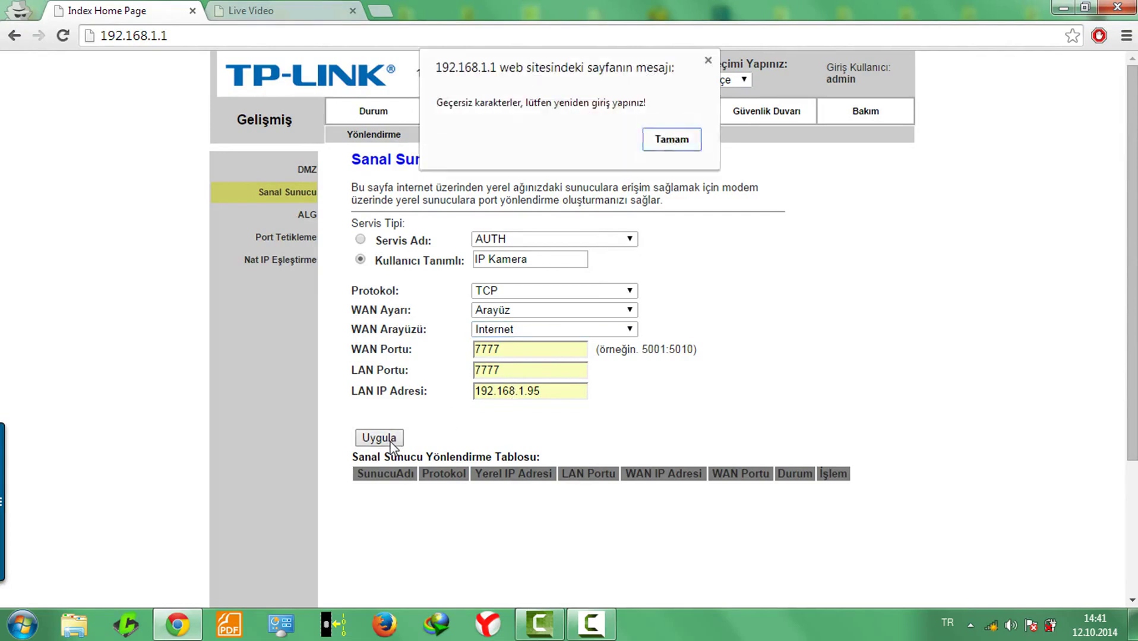
{"action": "left_click", "coordinate": [671, 140]}
- Close the camera's Live Video page and return to the router's Sanal Sunucu form
{"action": "left_click", "coordinate": [990, 626]}
{"action": "left_click", "coordinate": [966, 584]}
{"action": "left_click", "coordinate": [350, 11]}
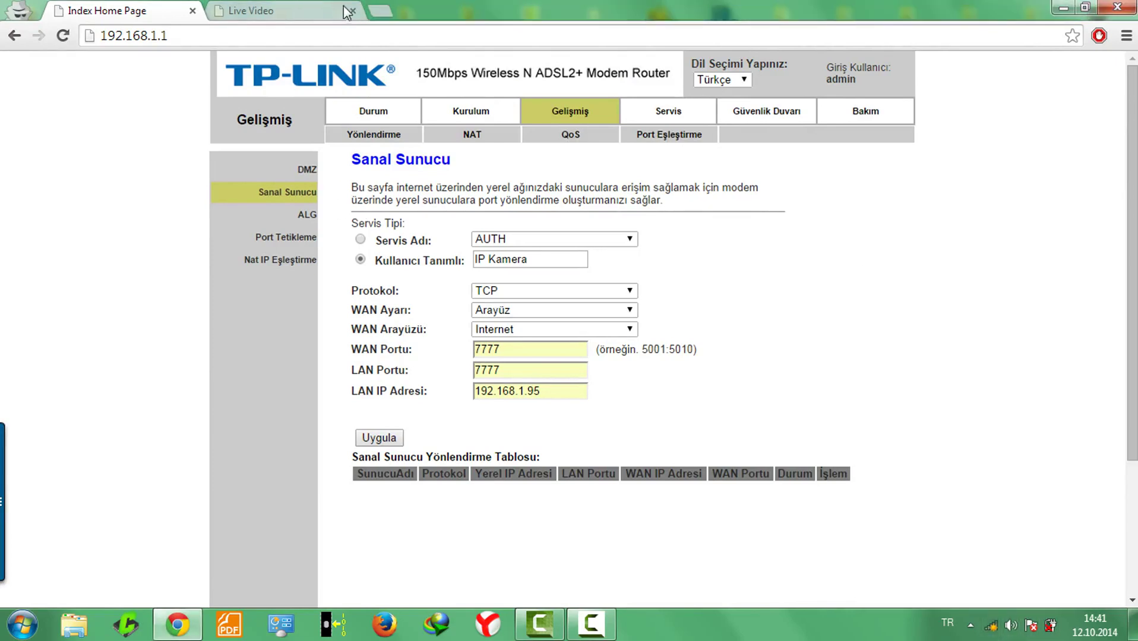
{"action": "left_click", "coordinate": [353, 9]}
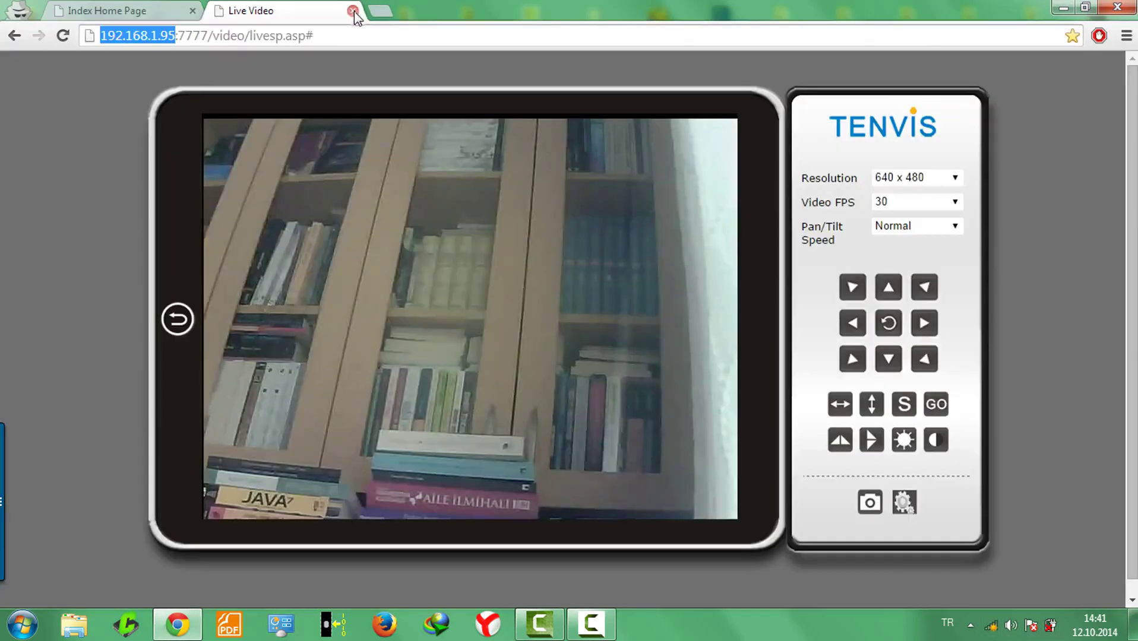
{"action": "key", "text": "ctrl+w"}
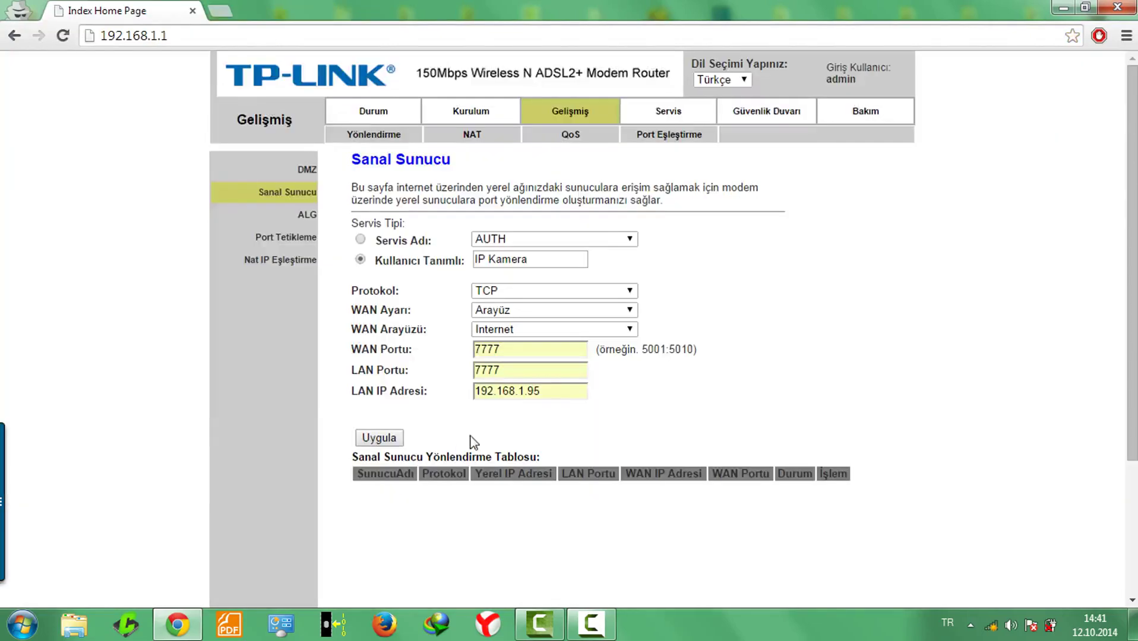
- Keep Internet as the WAN interface, correct the service name to IPKamera without a space, and apply the forwarding rule
{"action": "left_click", "coordinate": [540, 325]}
{"action": "left_click", "coordinate": [539, 325]}
{"action": "left_click", "coordinate": [379, 438]}
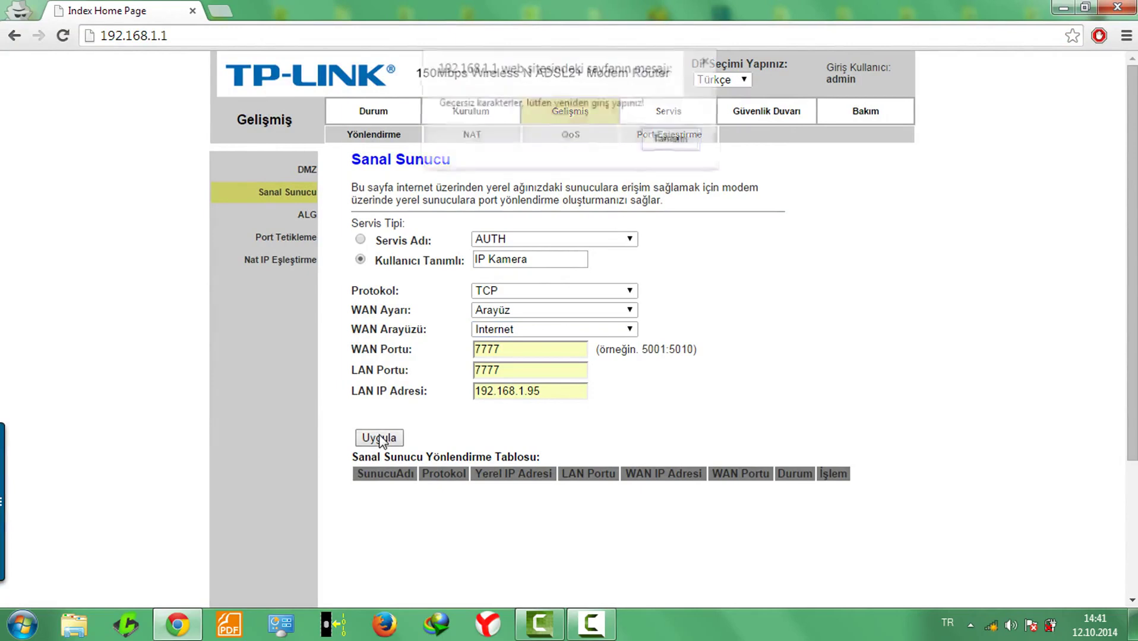
{"action": "left_click", "coordinate": [668, 139]}
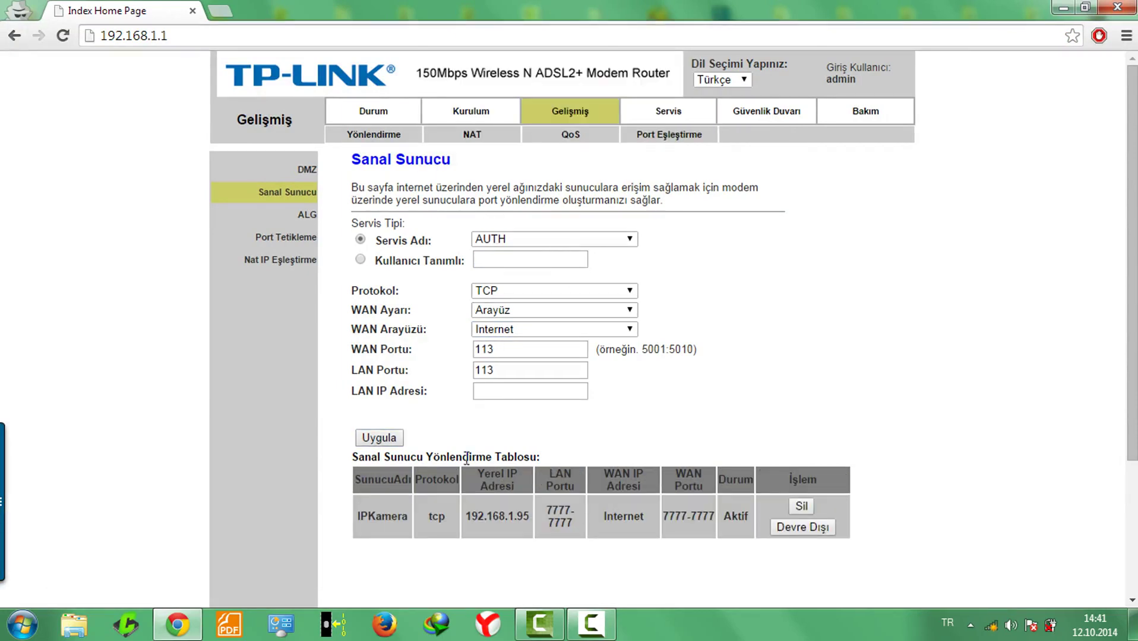
{"action": "left_click", "coordinate": [488, 258]}
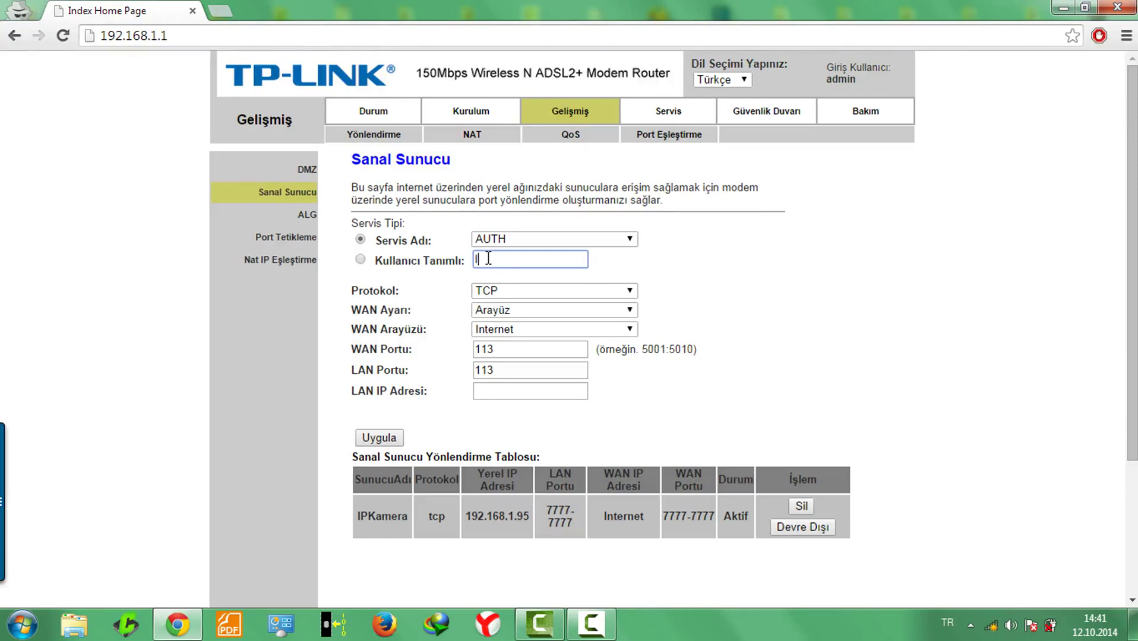
{"action": "type", "text": "IP Kame"}
{"action": "left_click_drag", "start_coordinate": [525, 259], "coordinate": [421, 264]}
{"action": "key", "text": "BackSpace"}
{"action": "left_click", "coordinate": [557, 392]}
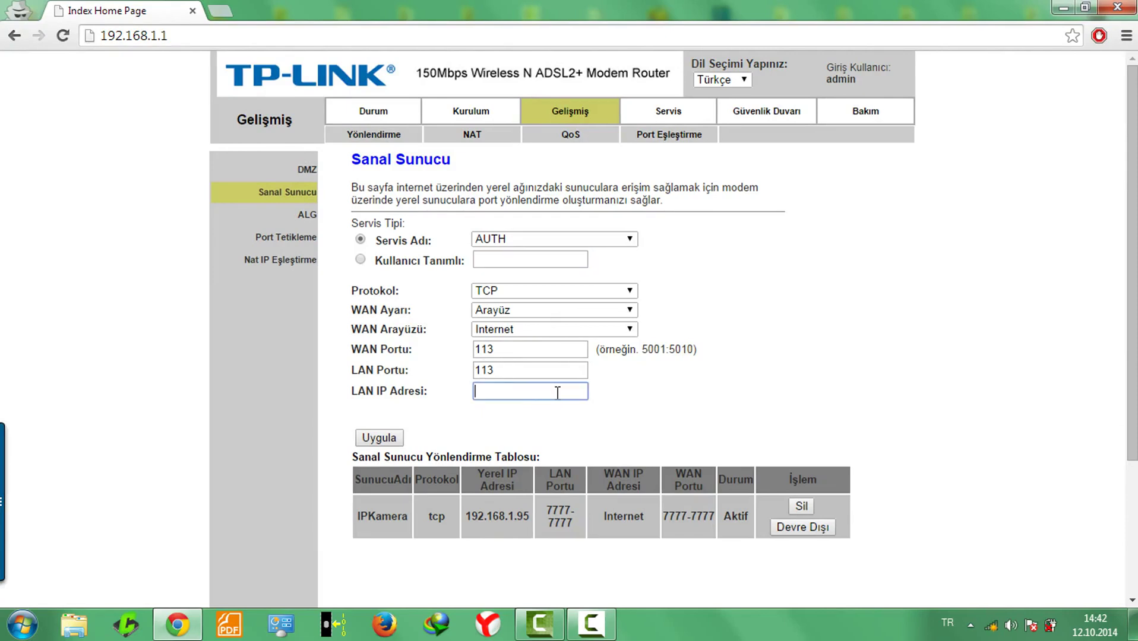
{"action": "left_click_drag", "start_coordinate": [537, 368], "coordinate": [478, 361]}
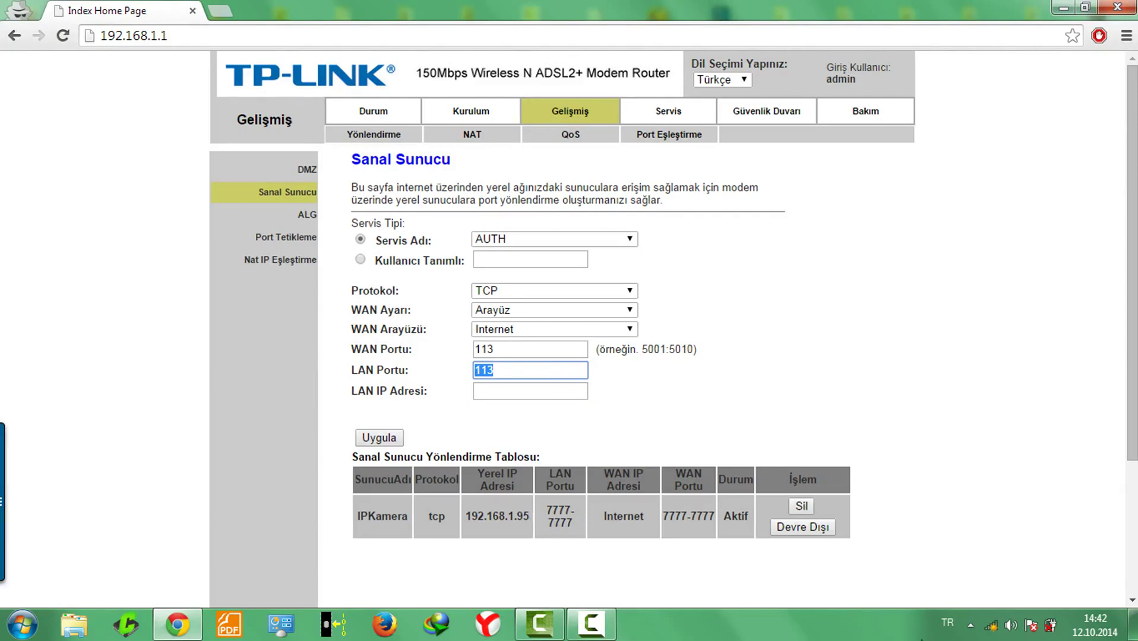
- Open a new browser tab and check which wireless network the computer is connected to
{"action": "left_click", "coordinate": [990, 628]}
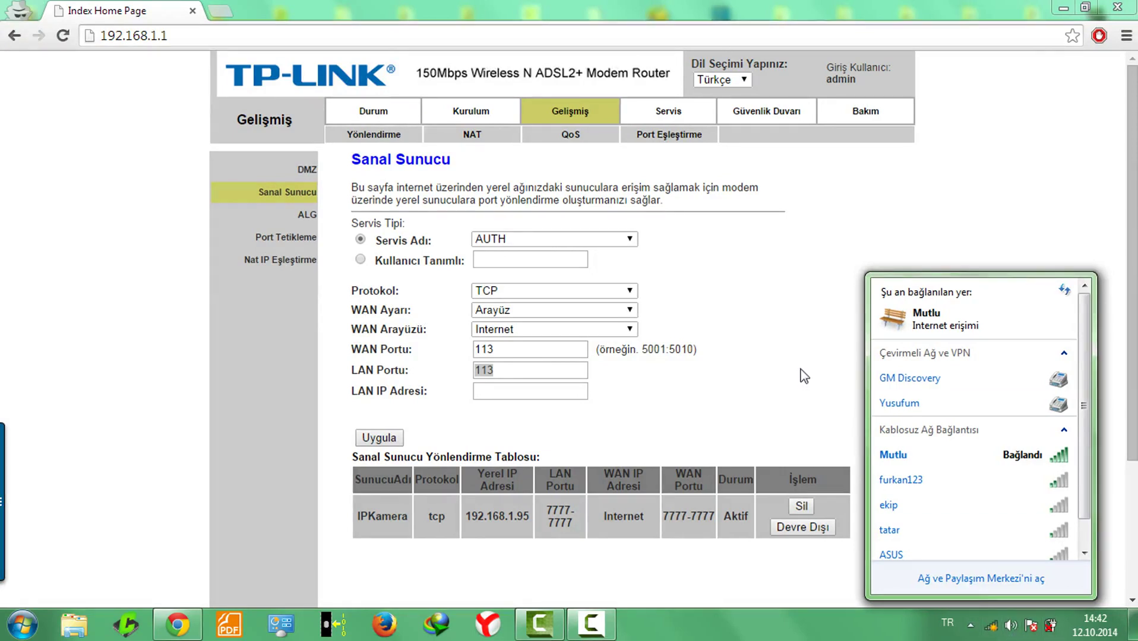
{"action": "left_click", "coordinate": [231, 15]}
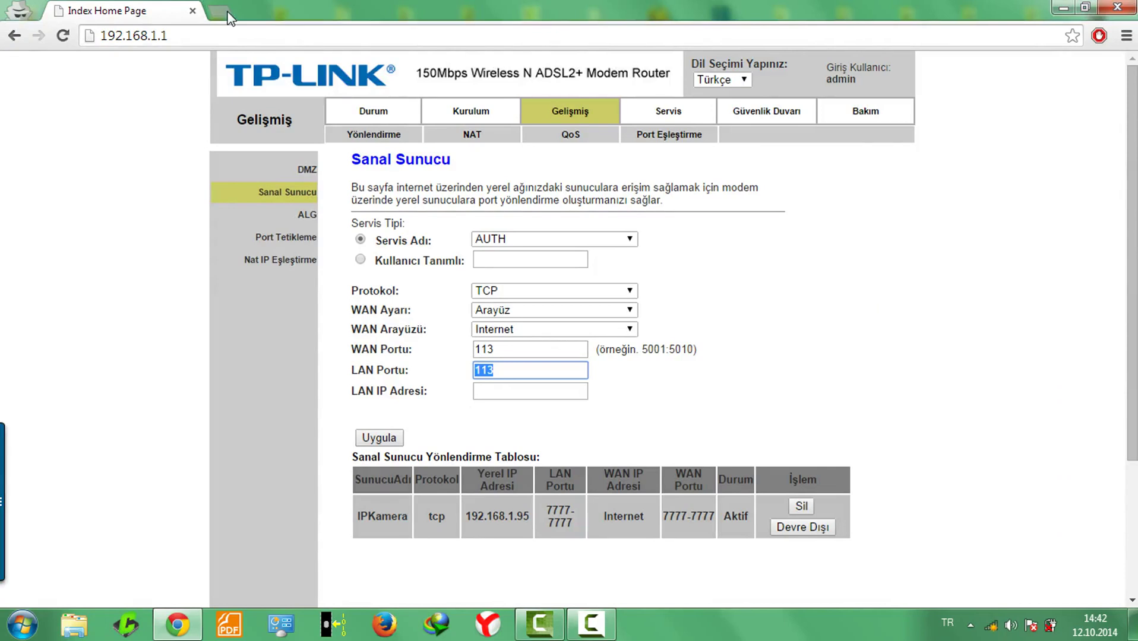
{"action": "left_click", "coordinate": [228, 14]}
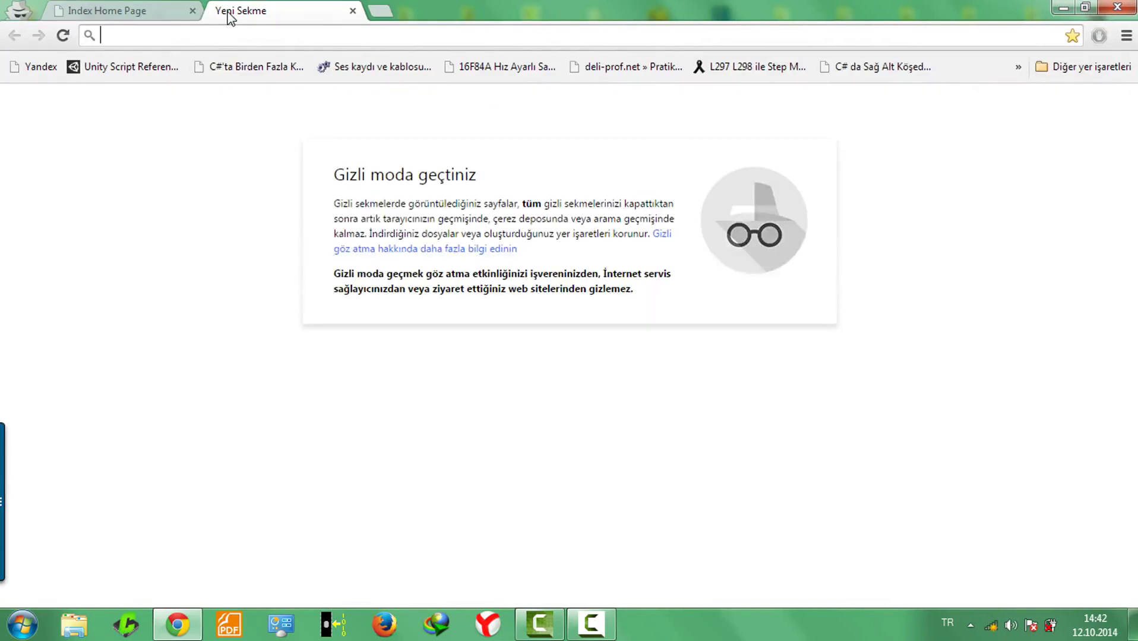
{"action": "left_click", "coordinate": [990, 625]}
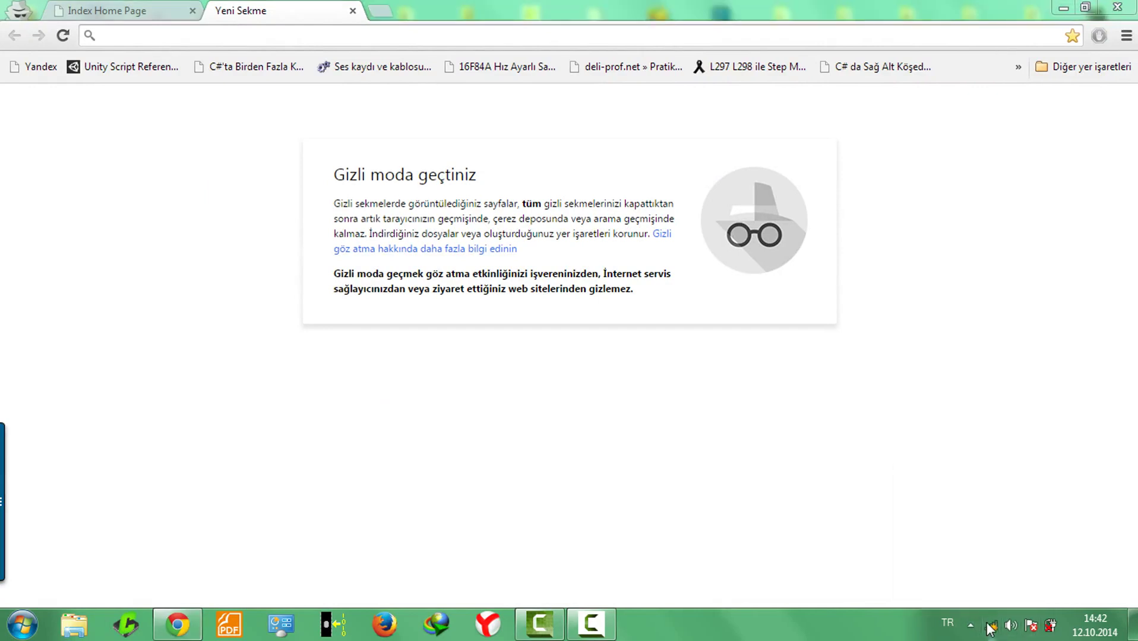
{"action": "mouse_move", "coordinate": [980, 450]}
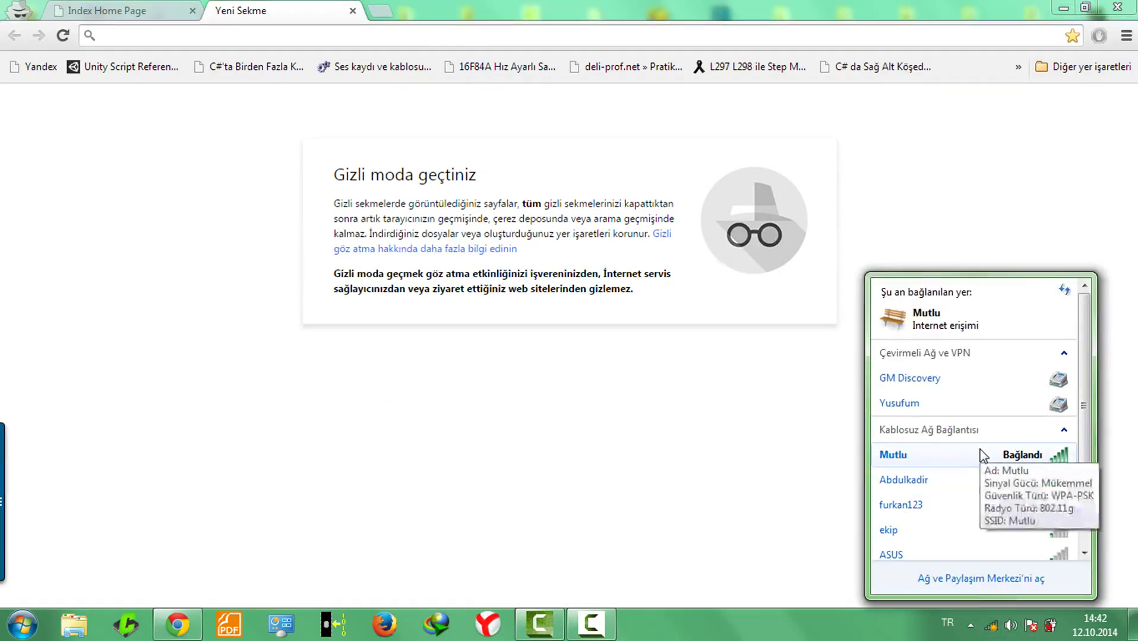
{"action": "left_click", "coordinate": [687, 36]}
{"action": "type", "text": "ip adresim"}
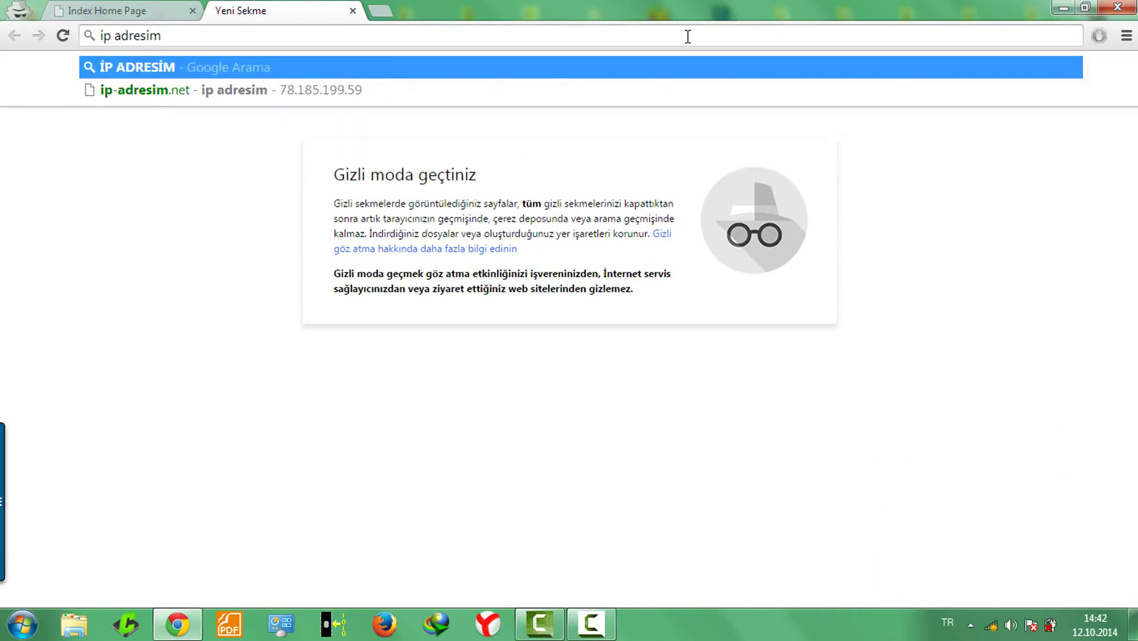
{"action": "key", "text": "Return"}
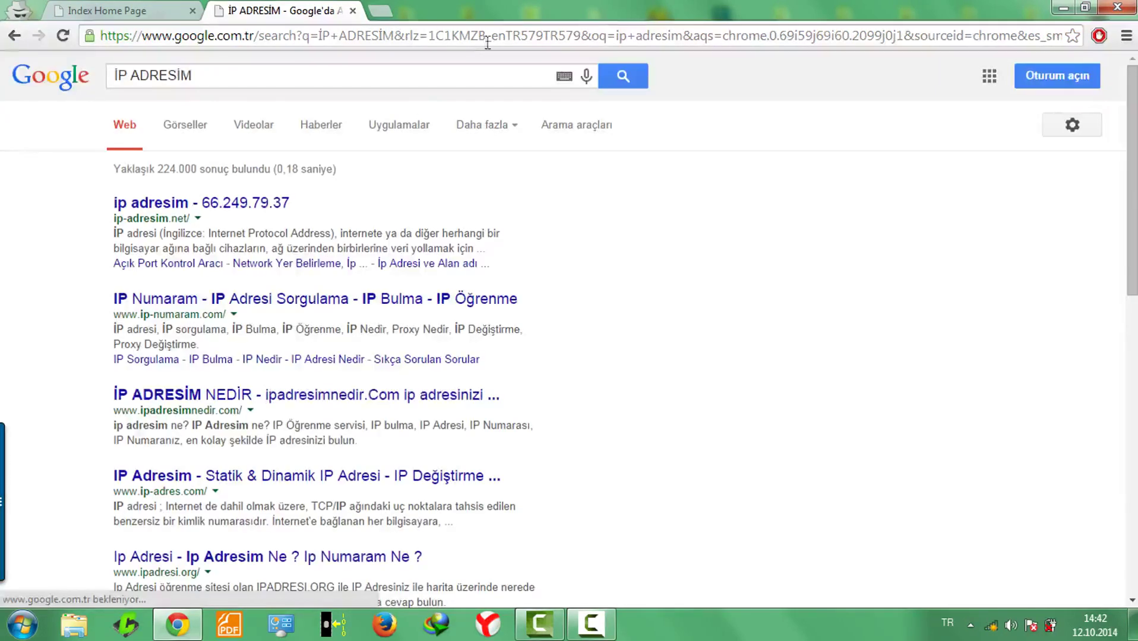
{"action": "left_click", "coordinate": [291, 299]}
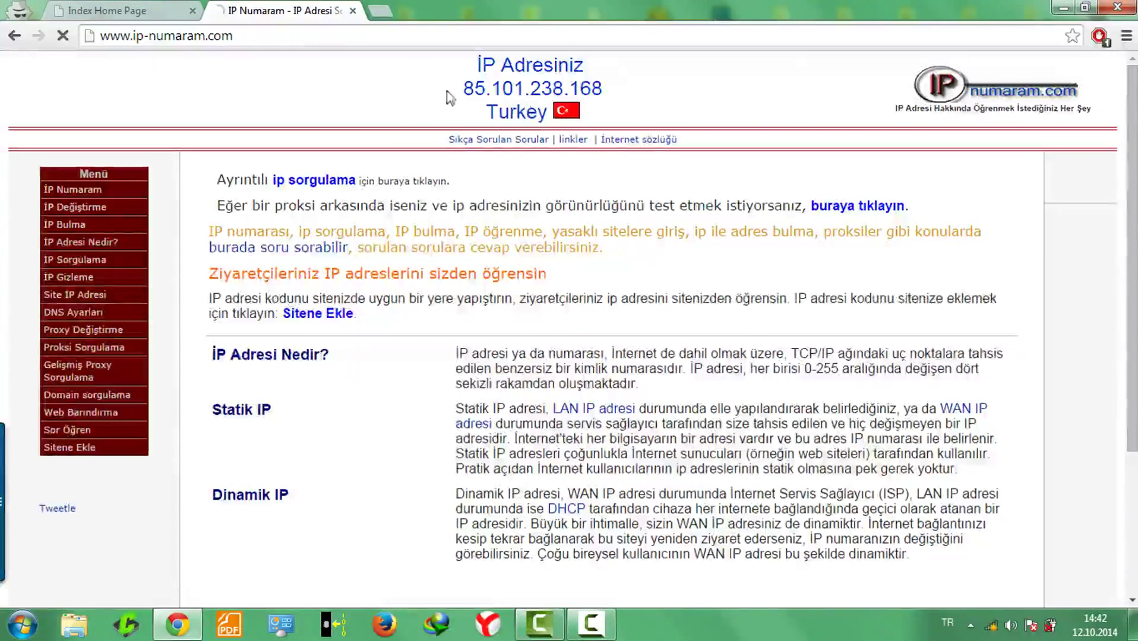
{"action": "double_click", "coordinate": [444, 91]}
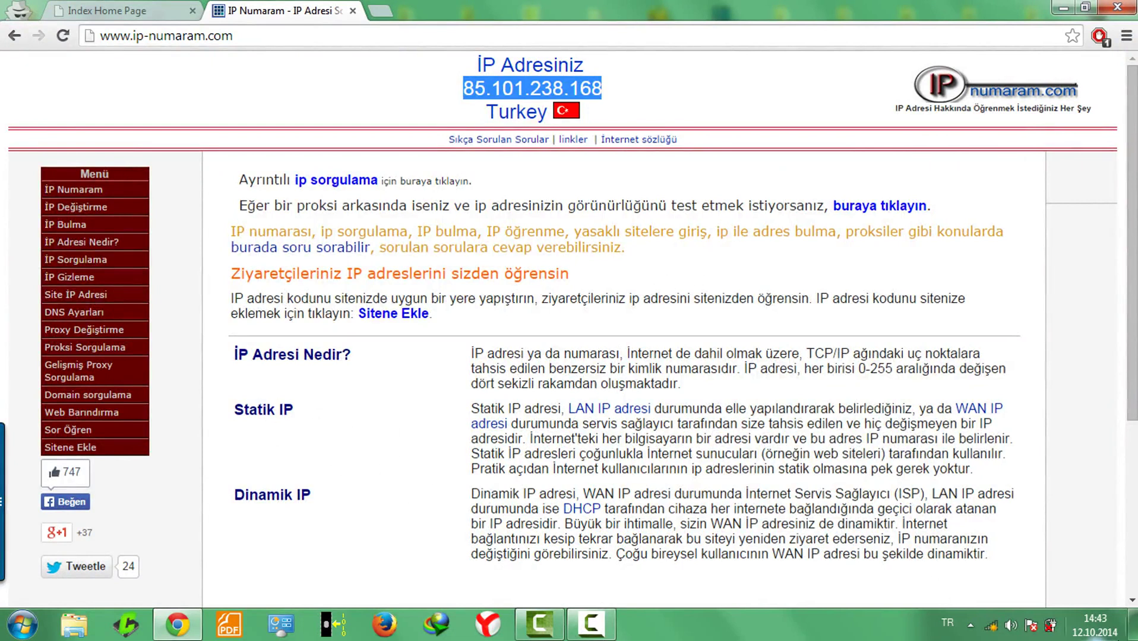
- Connect the computer to the strong wireless network listed directly below the current one and check its connection status
{"action": "left_click", "coordinate": [990, 626]}
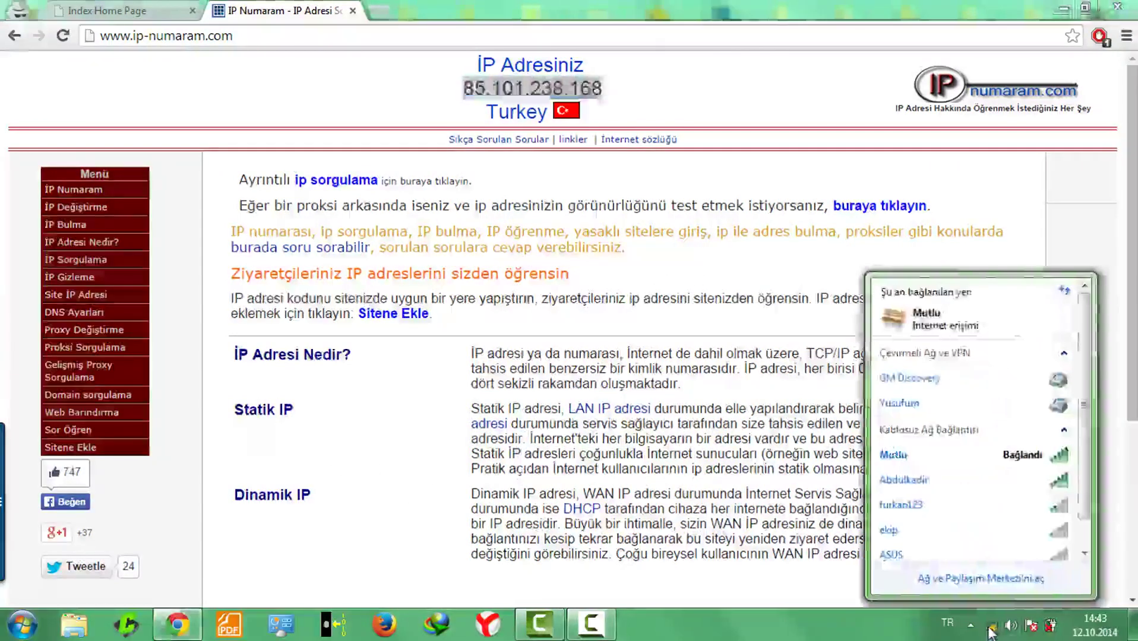
{"action": "left_click", "coordinate": [913, 486]}
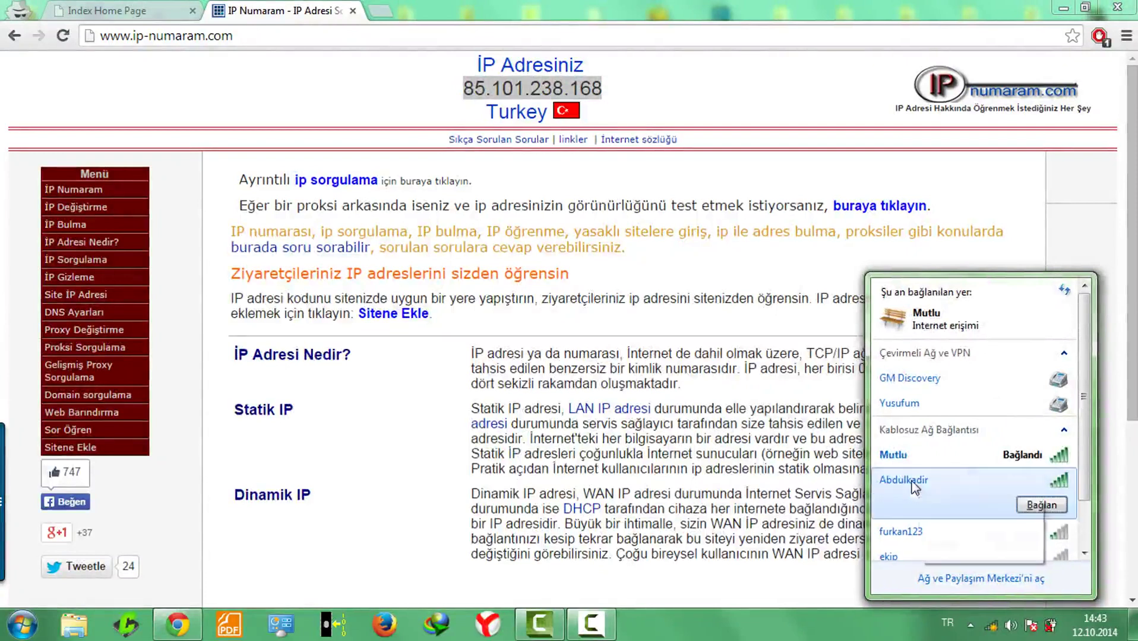
{"action": "left_click", "coordinate": [1054, 504]}
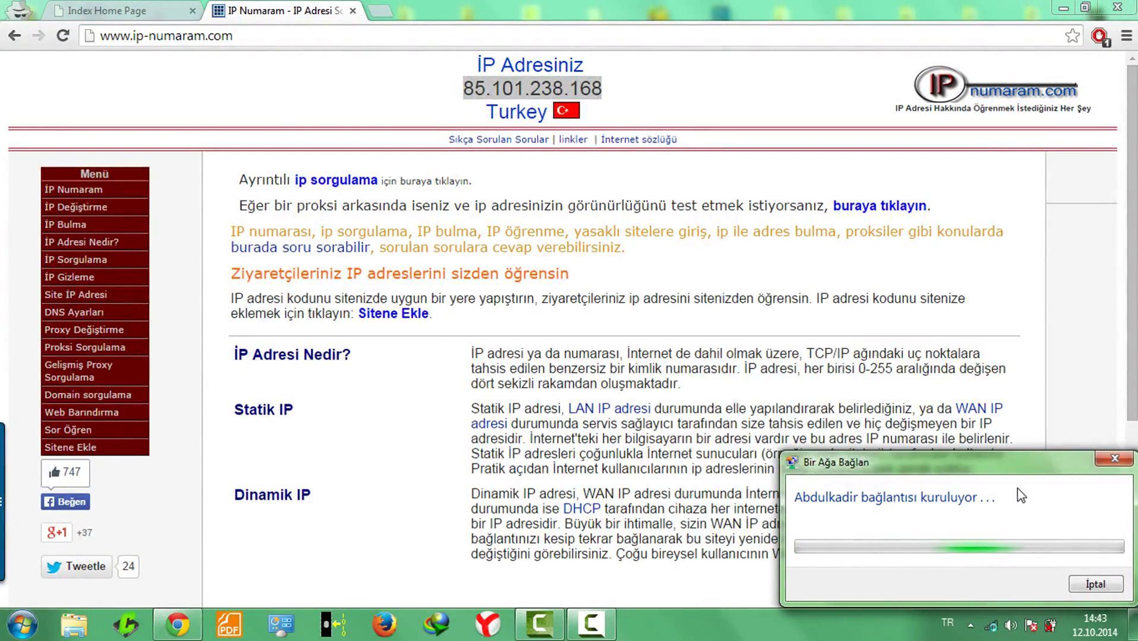
{"action": "left_click", "coordinate": [996, 622]}
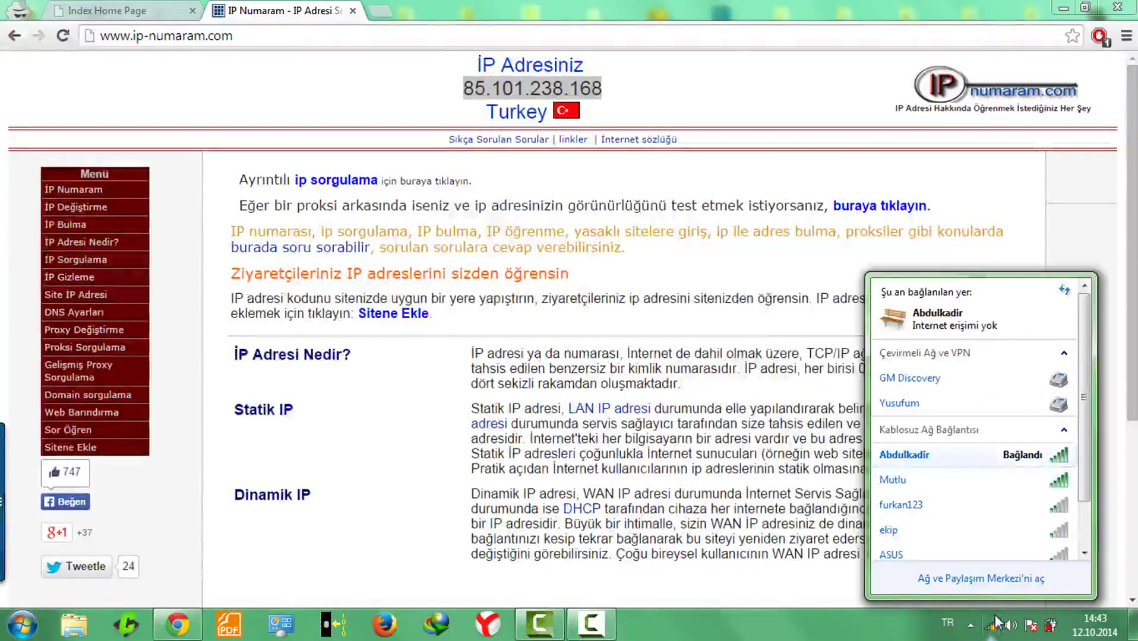
{"action": "left_click", "coordinate": [380, 9]}
{"action": "left_click", "coordinate": [380, 9]}
{"action": "type", "text": "gog"}
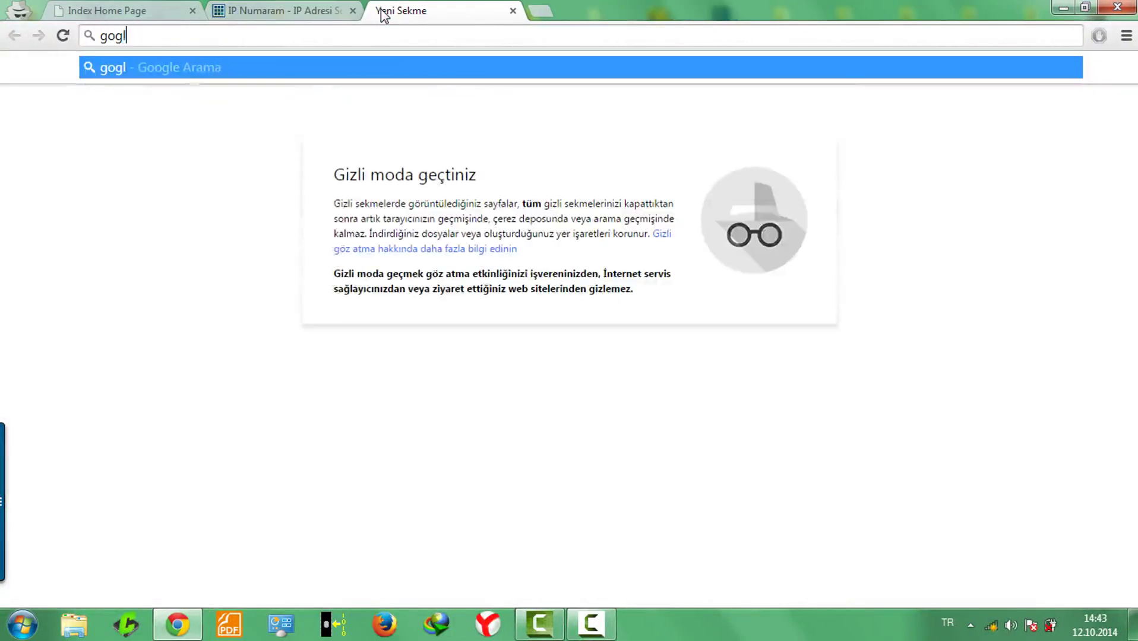
{"action": "key", "text": "BackSpace"}
{"action": "type", "text": "og"}
{"action": "key", "text": "Return"}
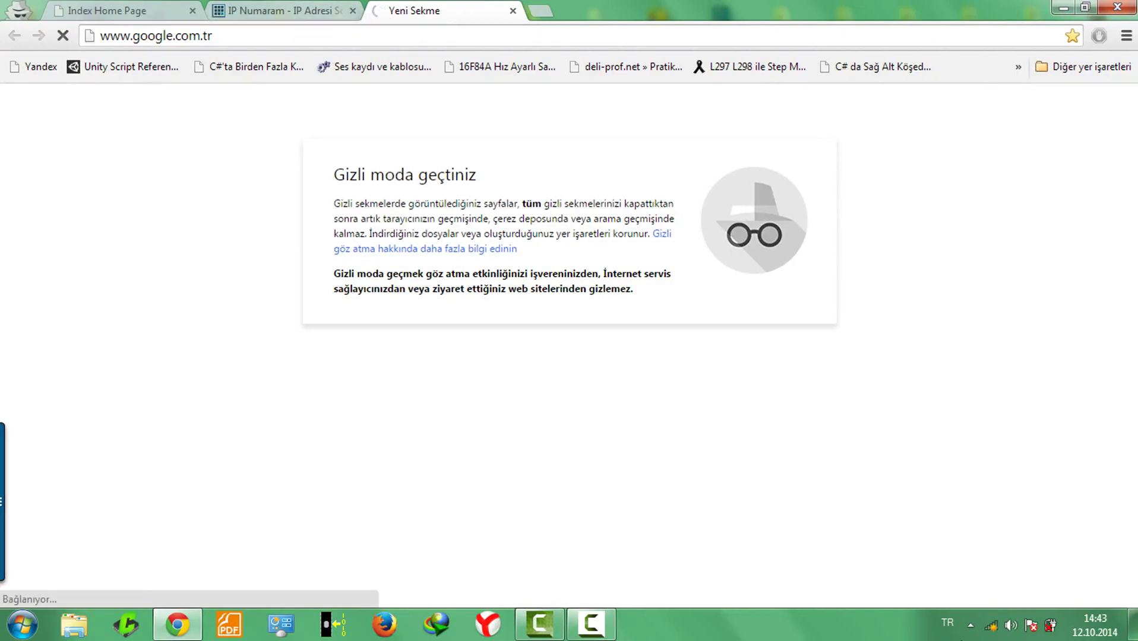
{"action": "left_click", "coordinate": [998, 633]}
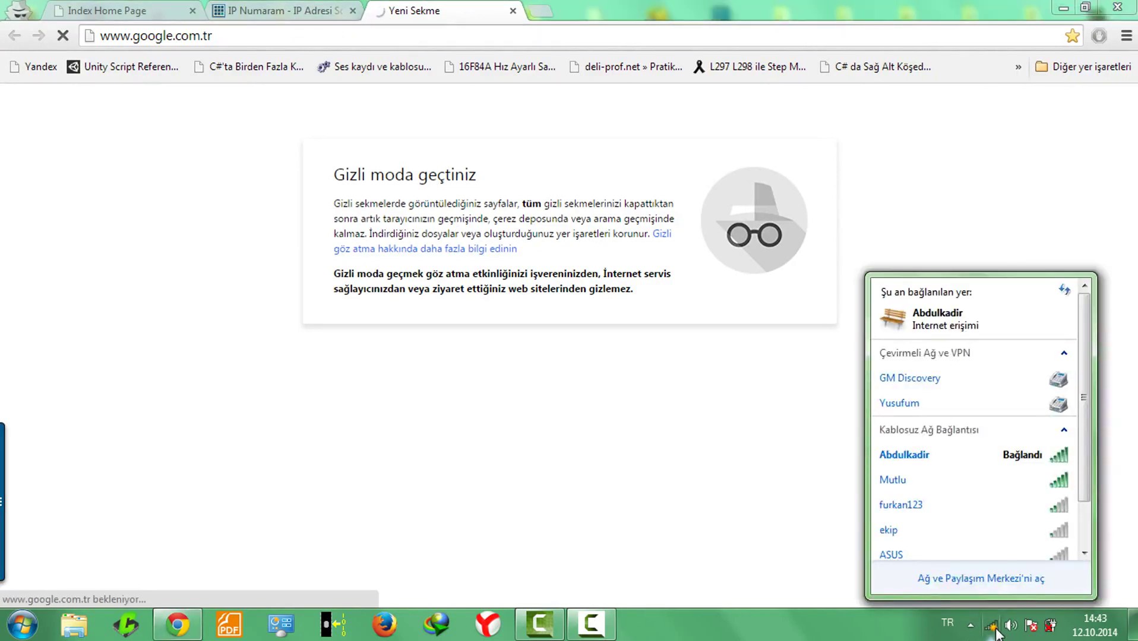
{"action": "left_click", "coordinate": [996, 632]}
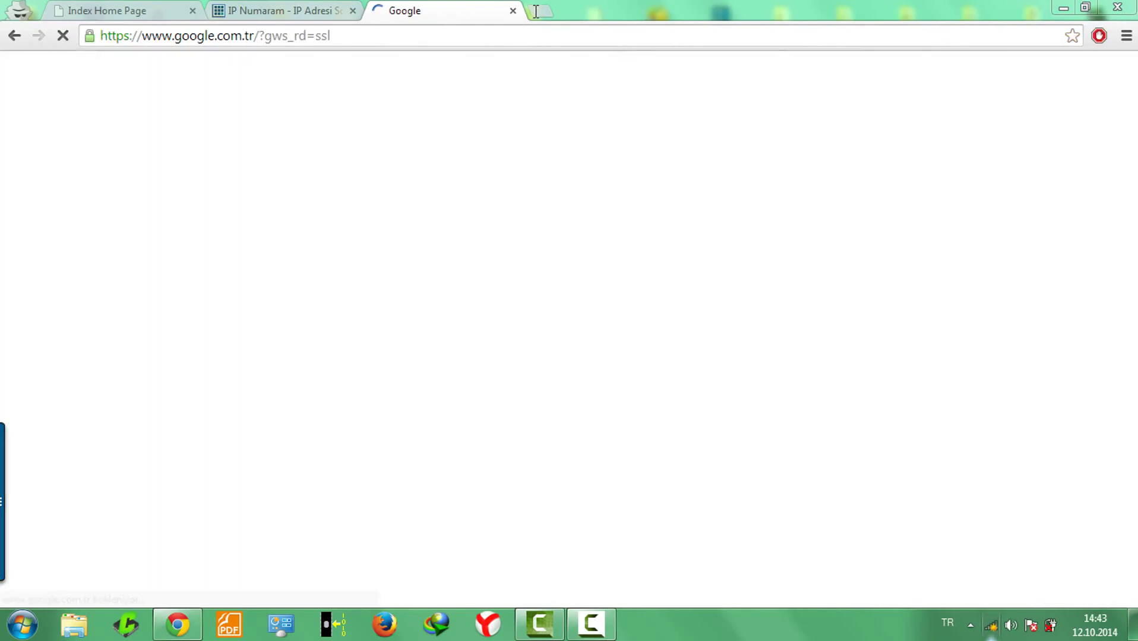